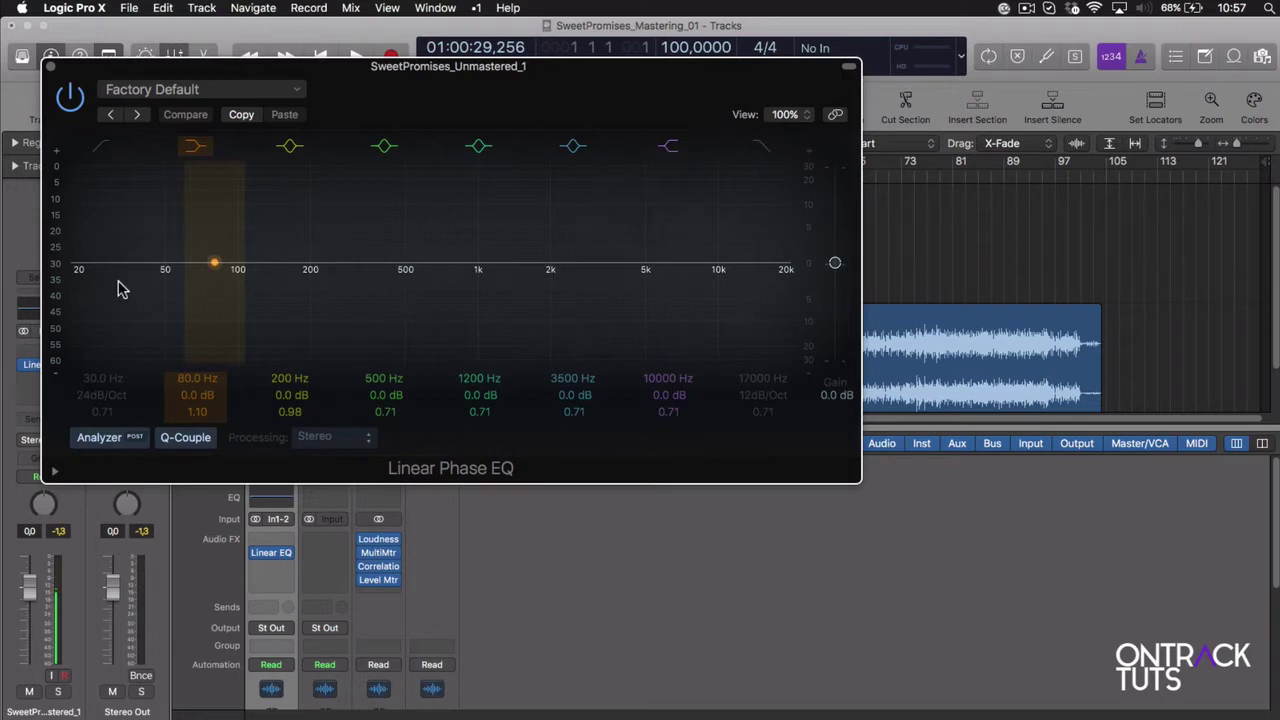
Step: Enable the low-cut filter at 40 Hz and set the 1200 Hz bell band to 2500 Hz with a -0.9 dB gain
{"action": "left_click", "coordinate": [100, 149]}
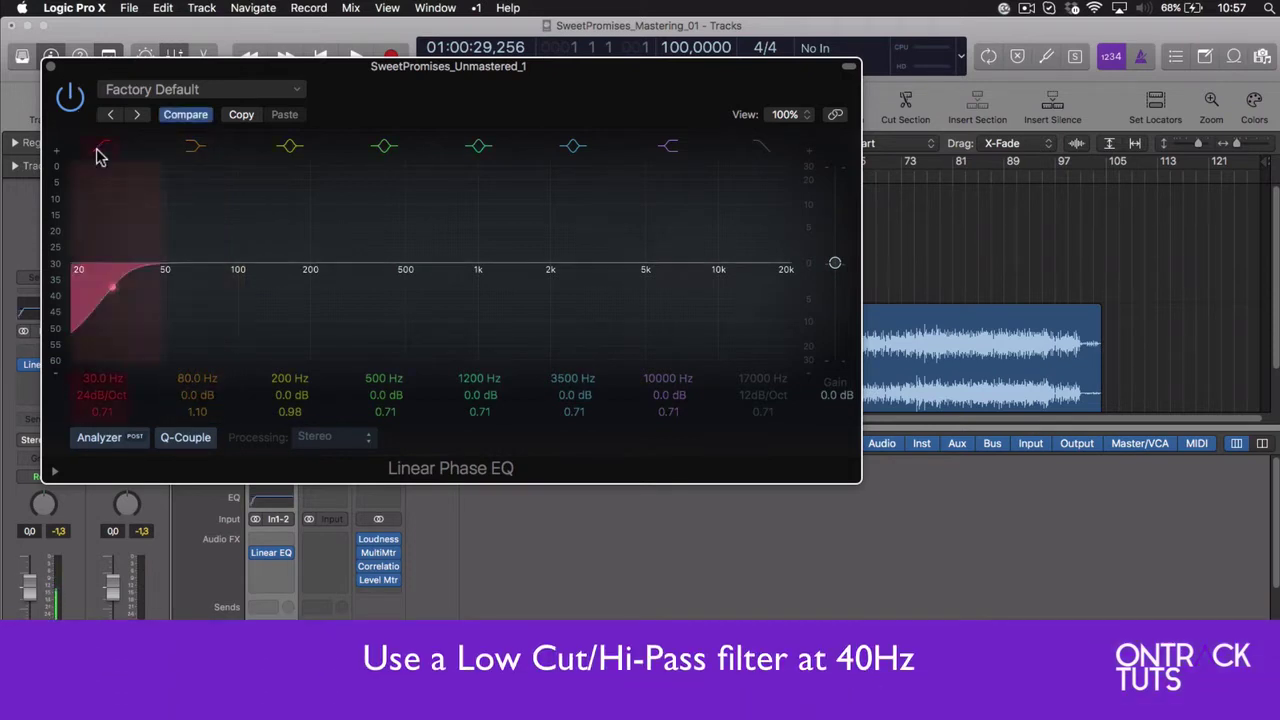
{"action": "left_click_drag", "start_coordinate": [100, 380], "coordinate": [100, 356]}
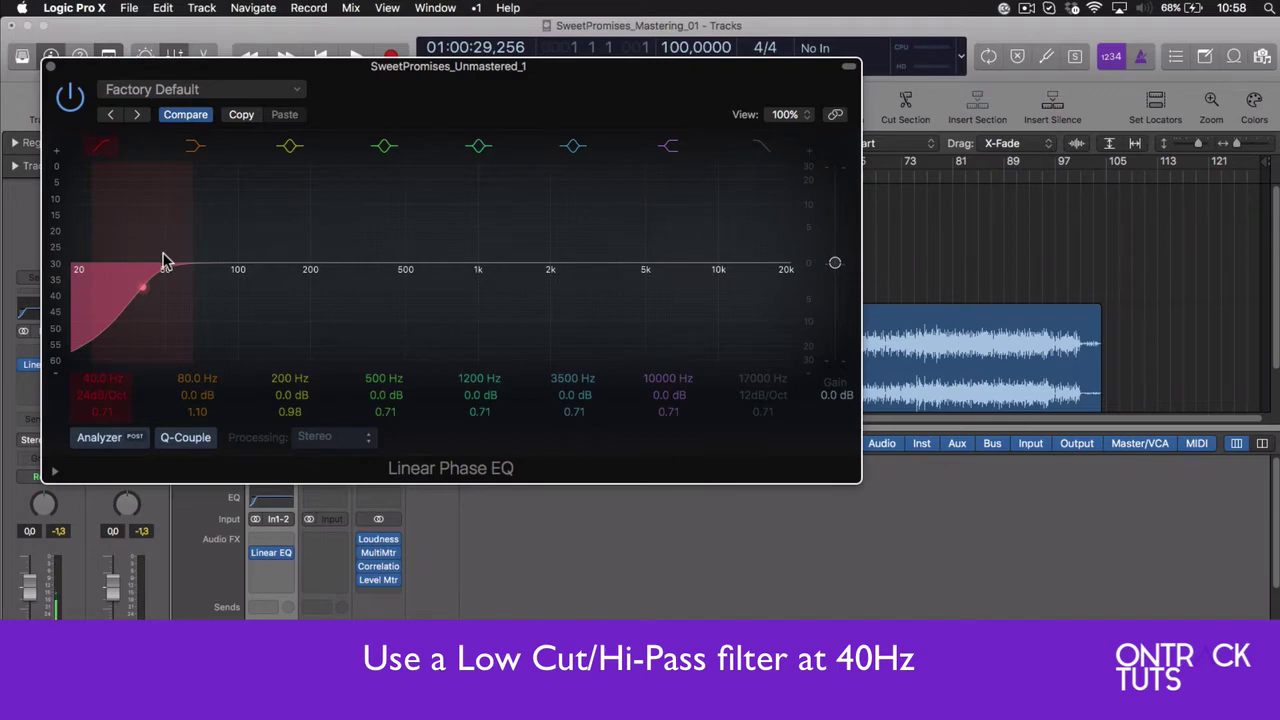
{"action": "double_click", "coordinate": [472, 380]}
{"action": "type", "text": "2500"}
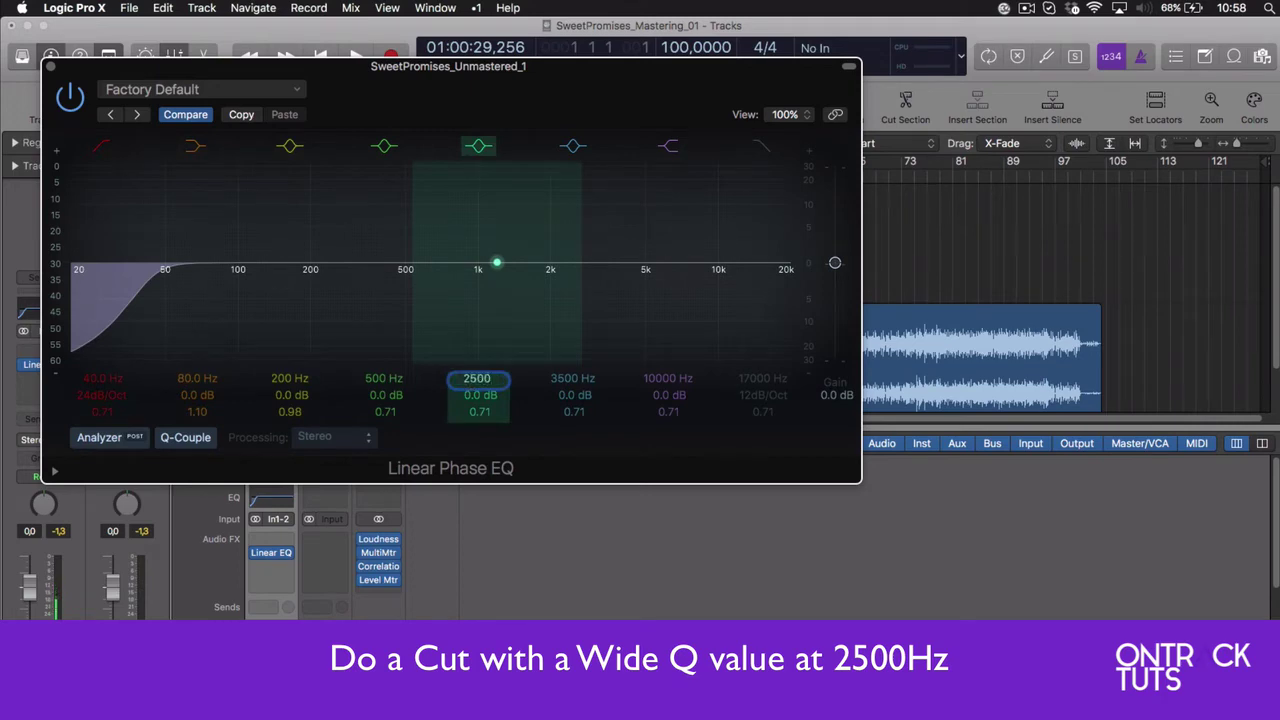
{"action": "key", "text": "Return"}
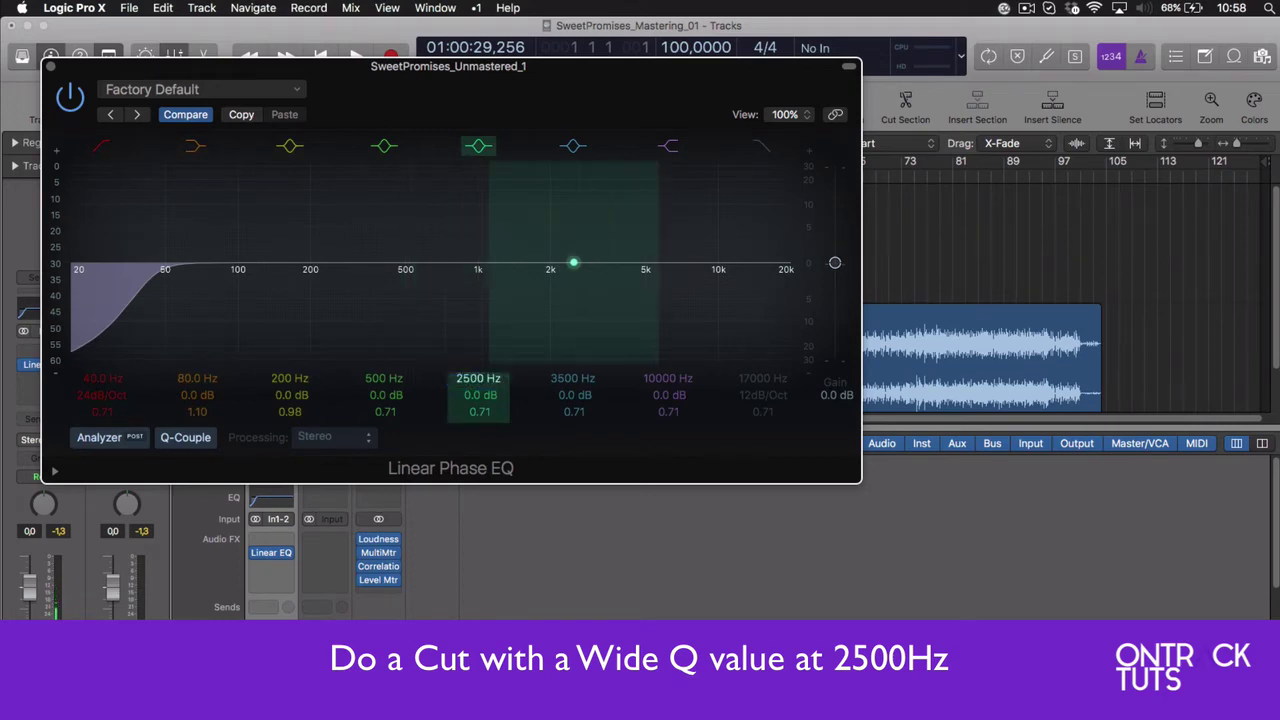
{"action": "left_click_drag", "start_coordinate": [480, 395], "coordinate": [480, 407]}
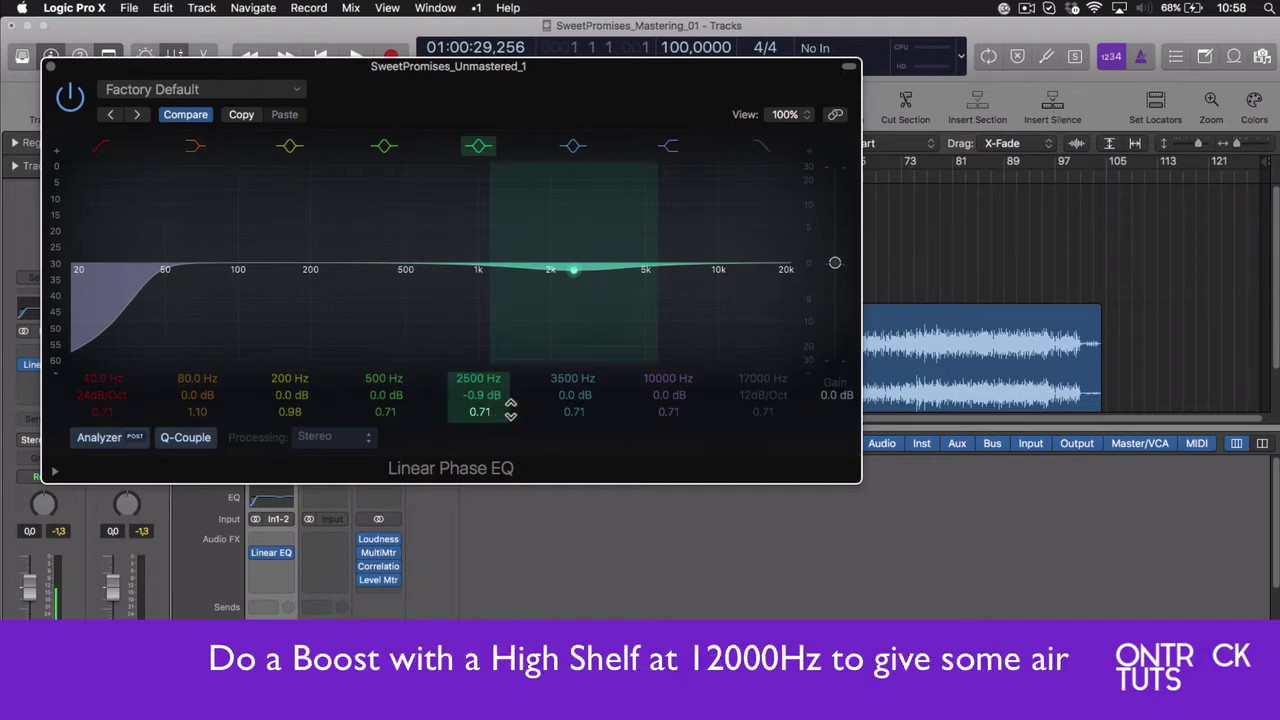
Step: Set the high shelf band to 12000 Hz with a +2.7 dB boost and close the equalizer
{"action": "type", "text": "12"}
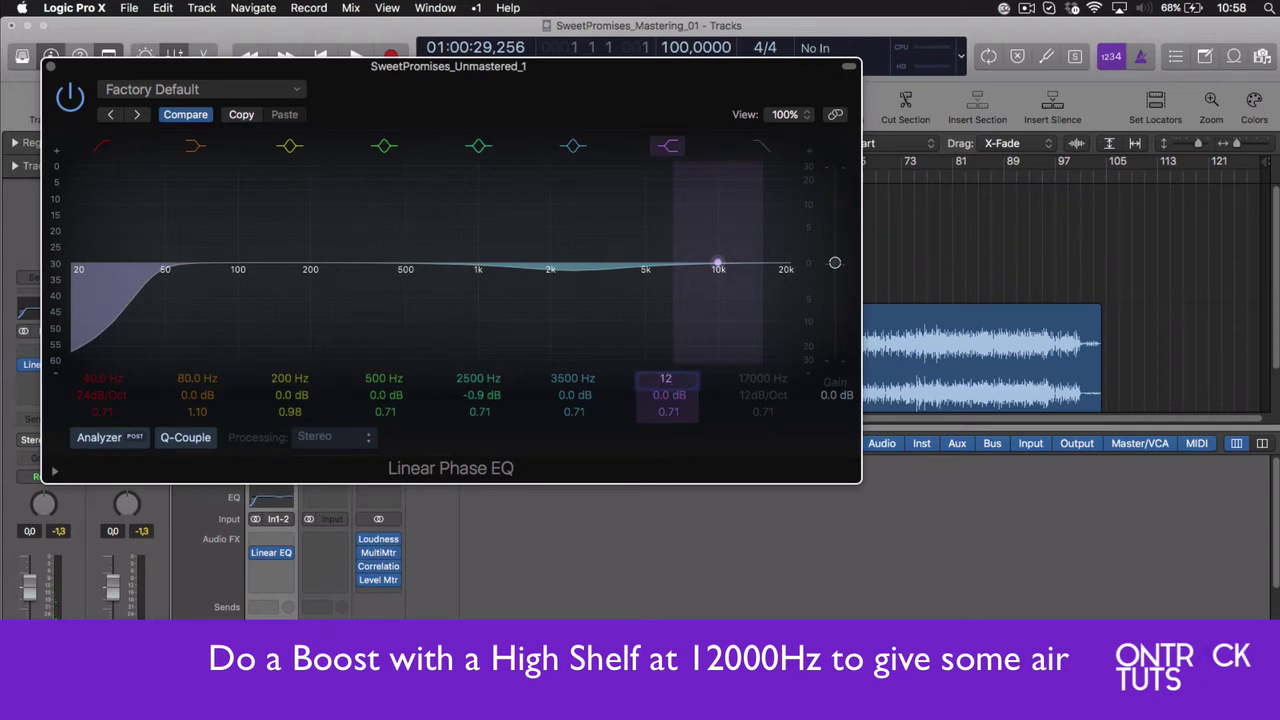
{"action": "key", "text": "Return"}
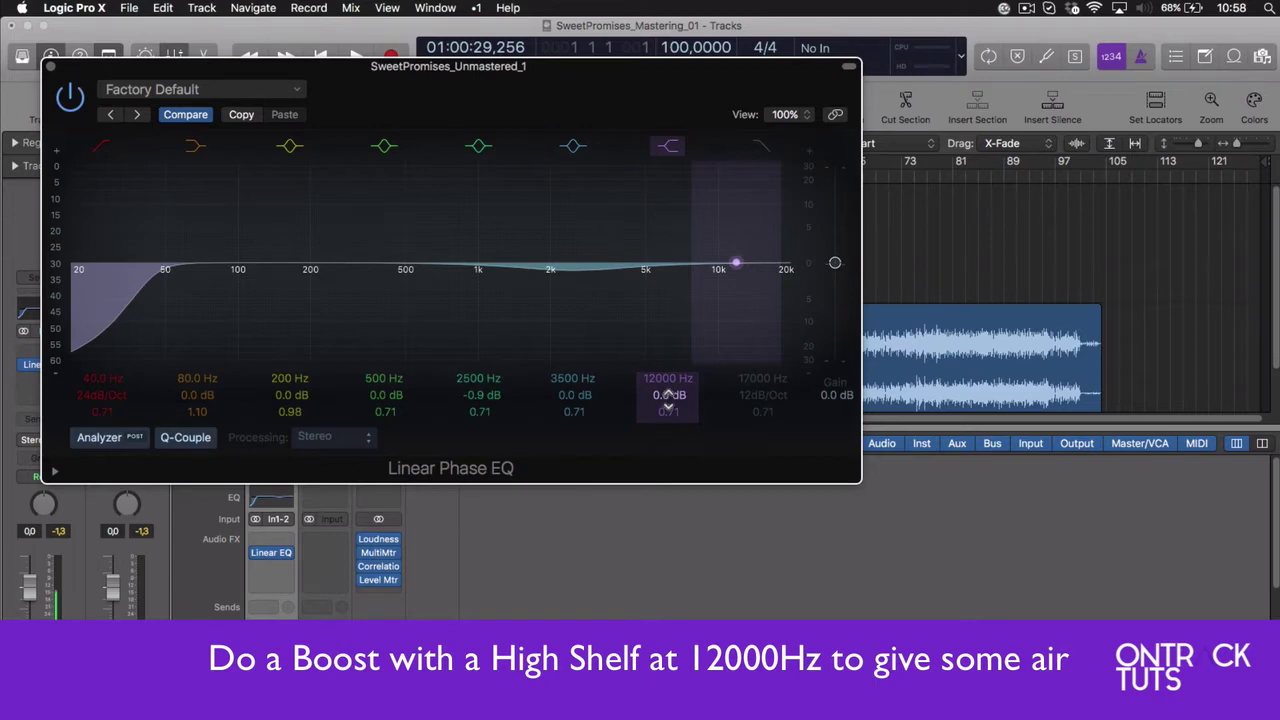
{"action": "left_click_drag", "start_coordinate": [669, 395], "coordinate": [669, 379]}
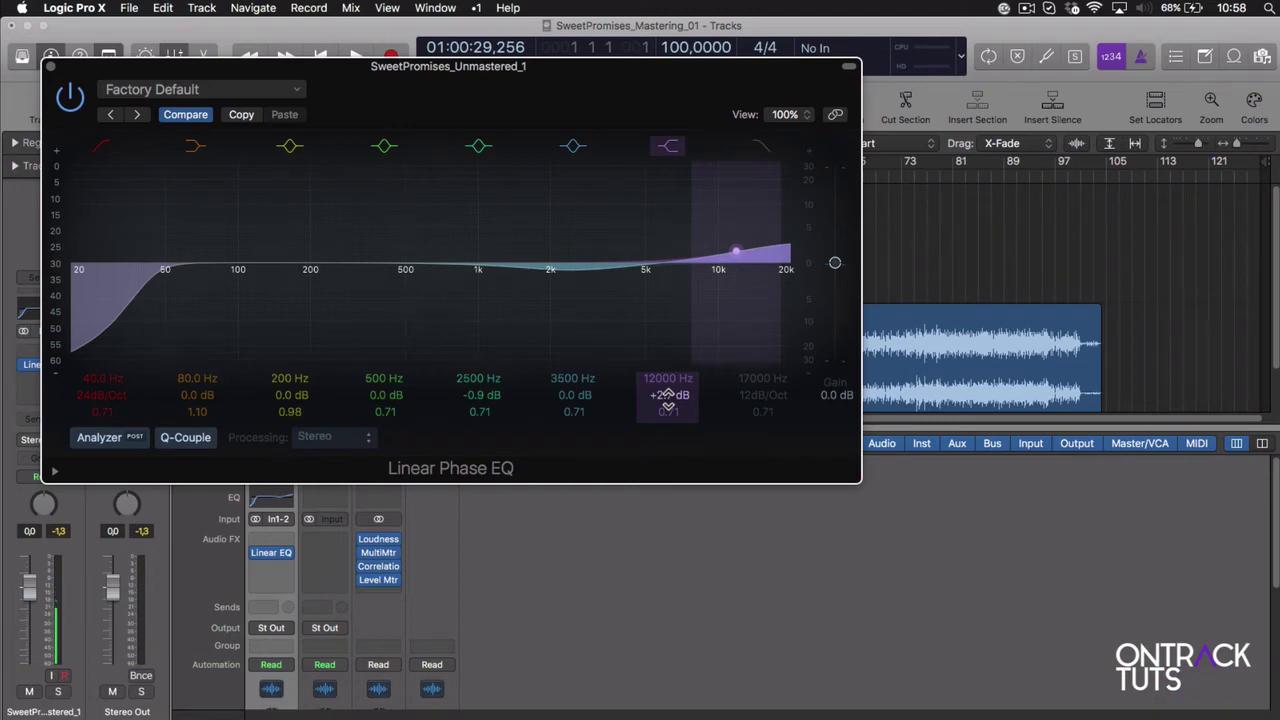
{"action": "left_click", "coordinate": [49, 66]}
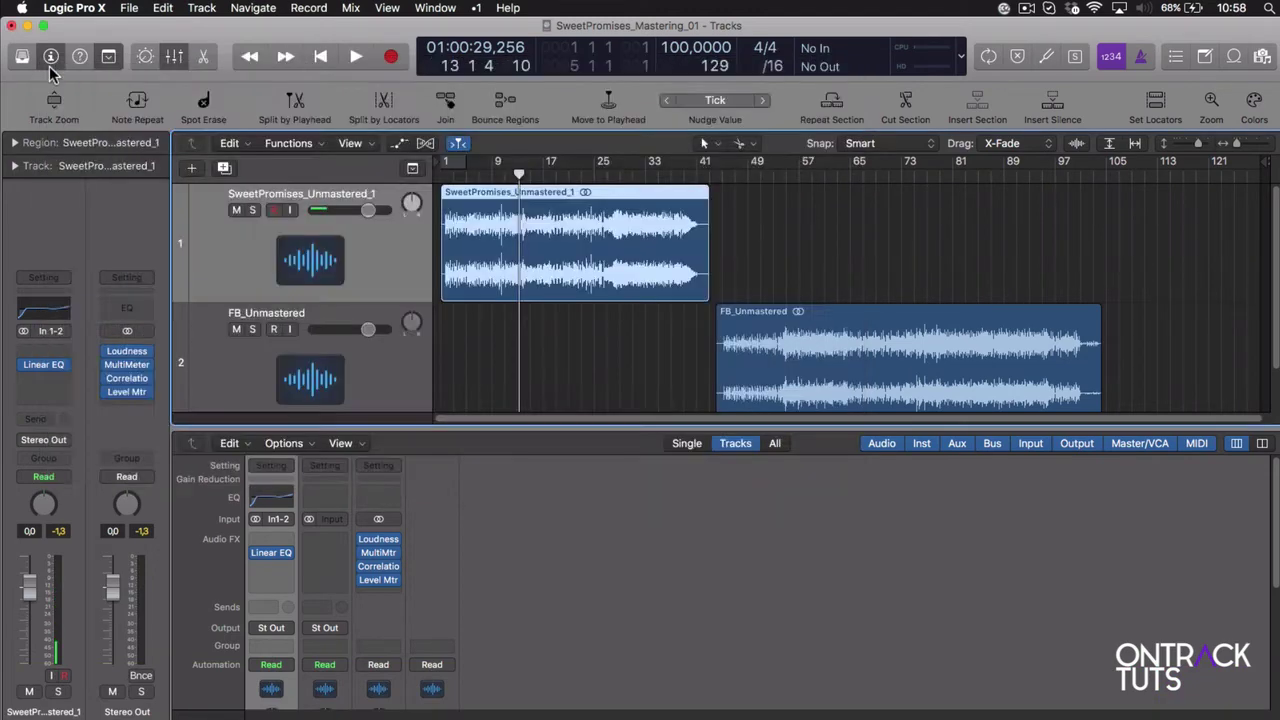
Step: Play SweetPromises_Unmastered_1 from around bar 10 while toggling the Linear EQ bypass to compare the sound with and without it
{"action": "left_click", "coordinate": [256, 552]}
{"action": "left_click", "coordinate": [497, 175]}
{"action": "key", "text": "space"}
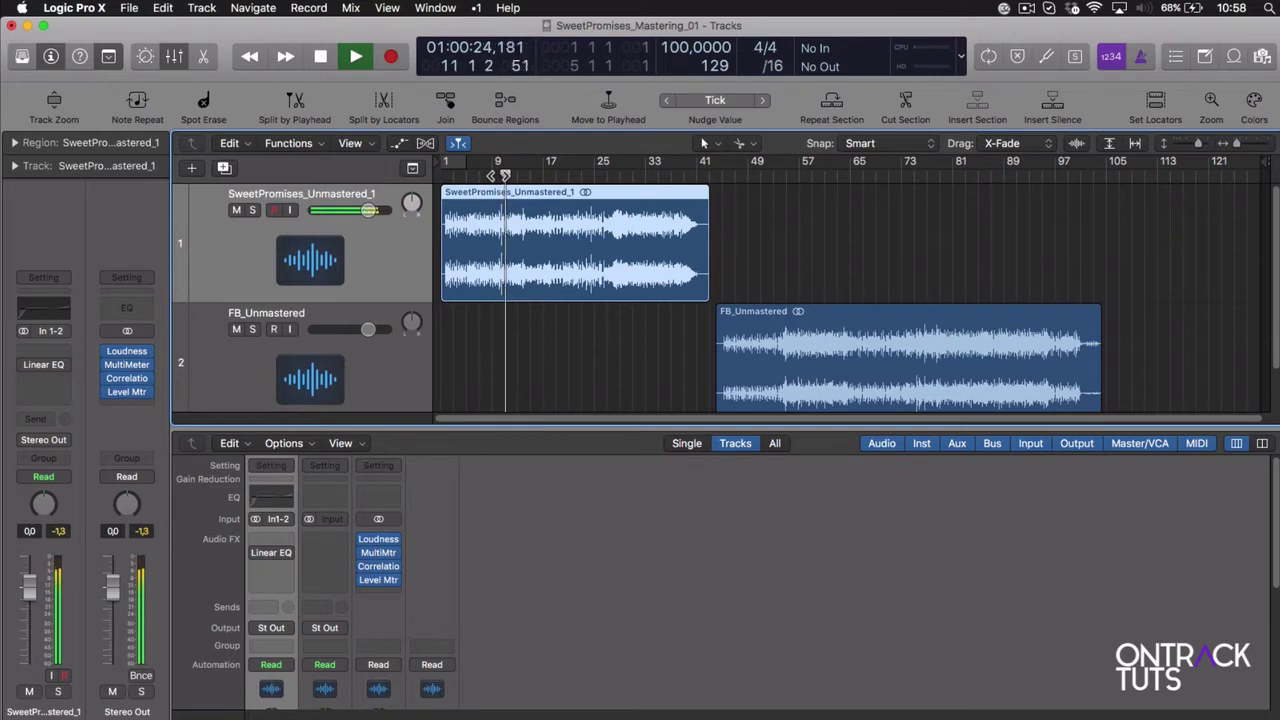
{"action": "left_click", "coordinate": [256, 553]}
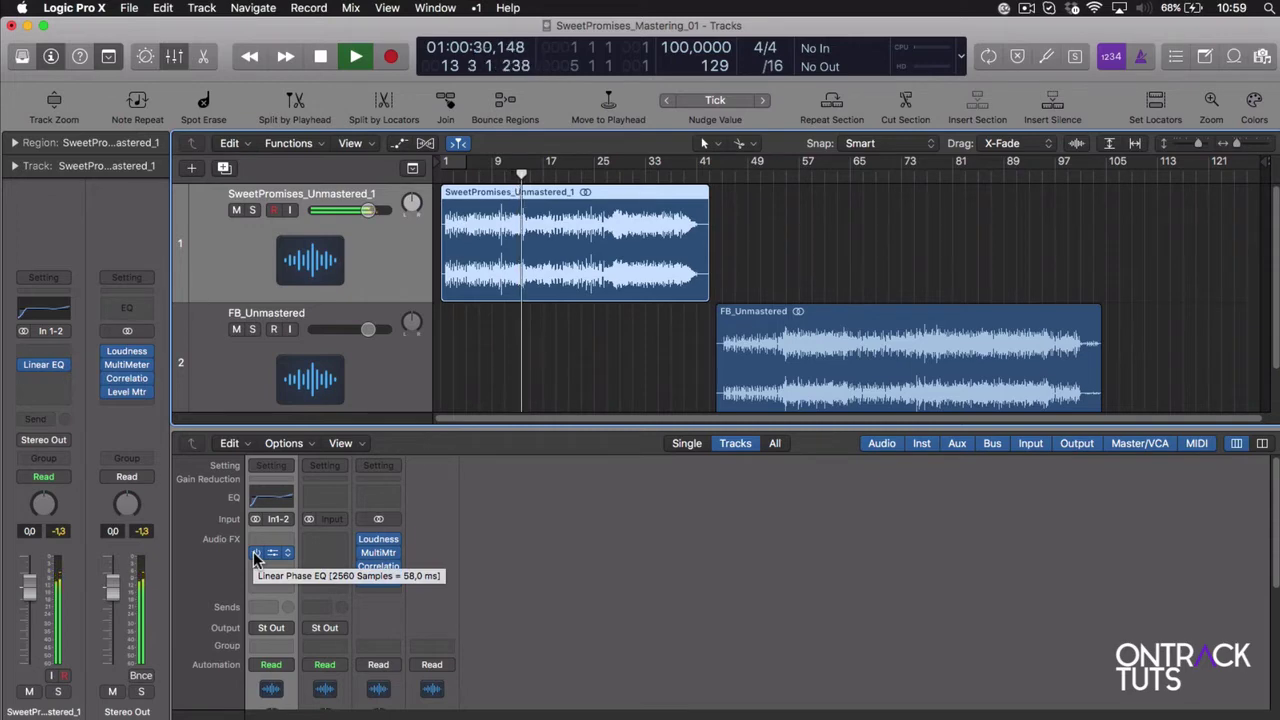
{"action": "left_click", "coordinate": [256, 553]}
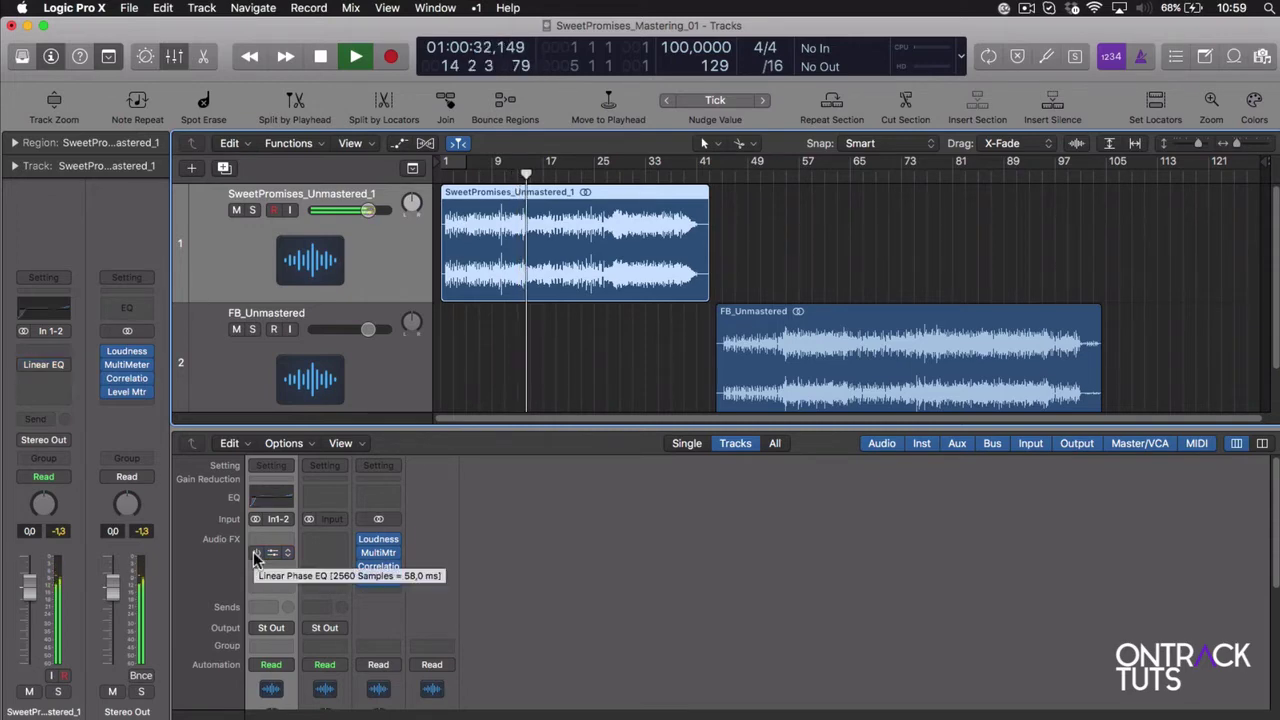
{"action": "left_click", "coordinate": [256, 553]}
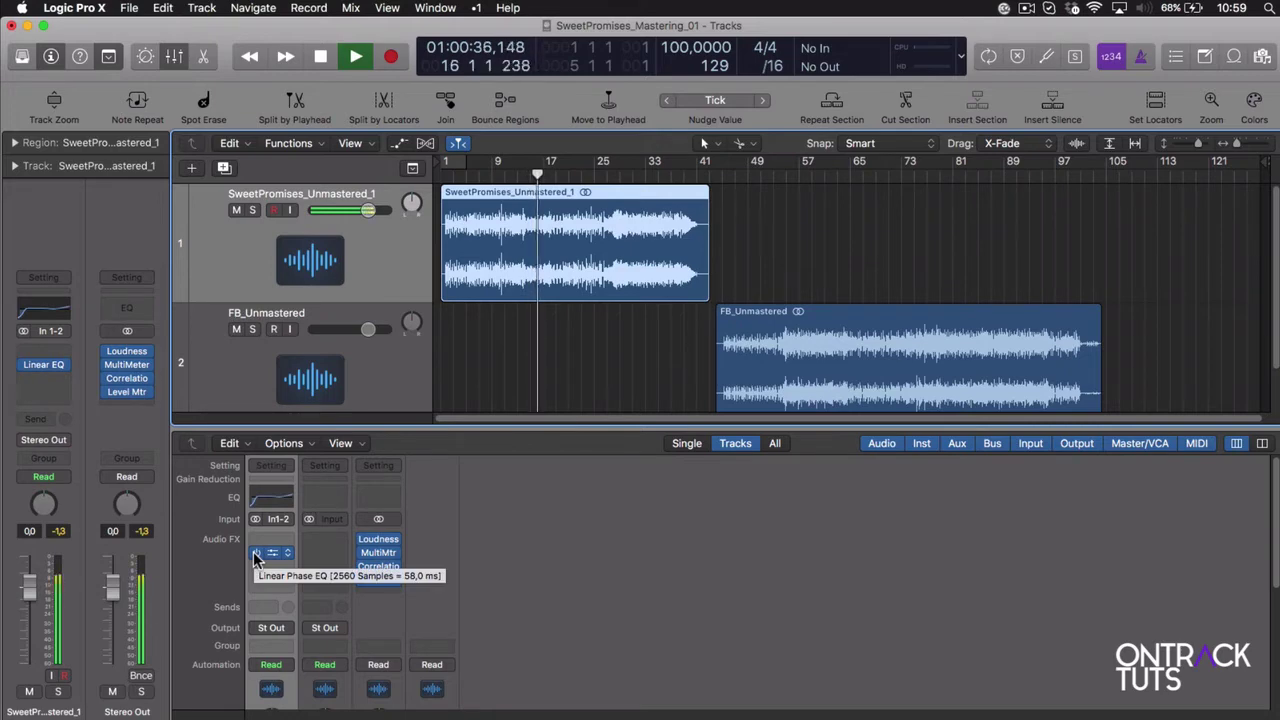
{"action": "key", "text": "space"}
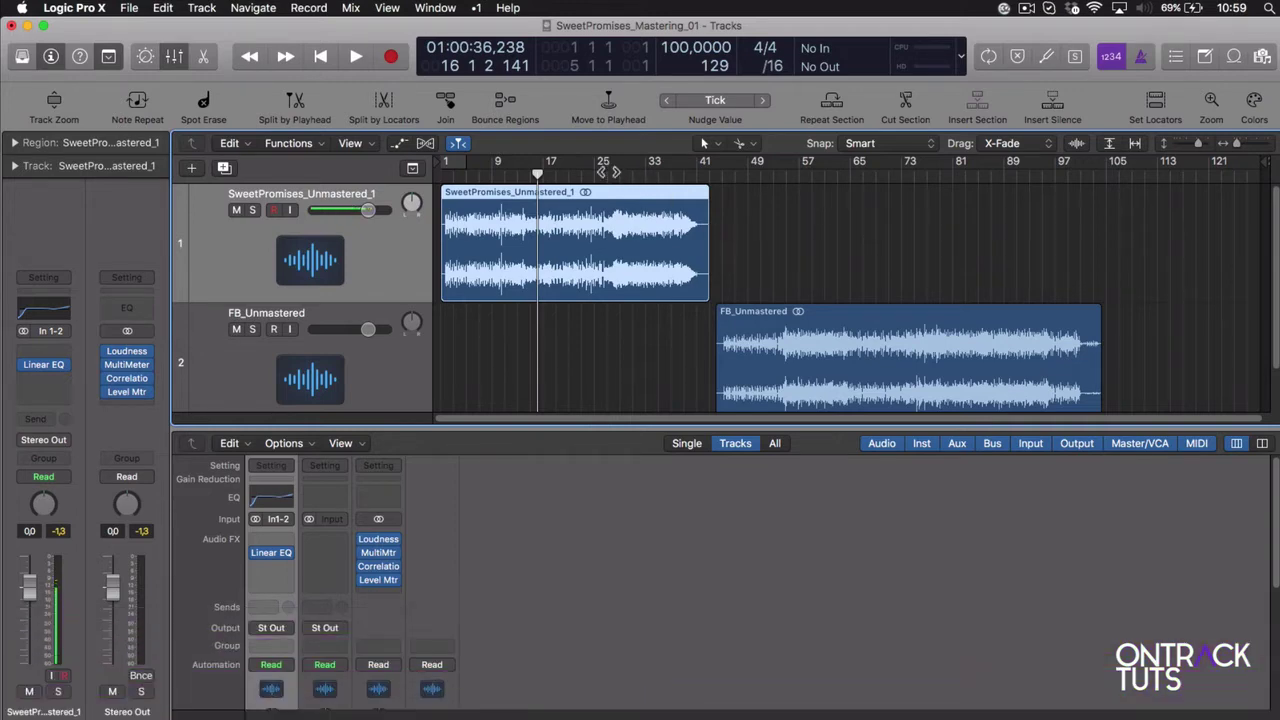
Step: Listen to SweetPromises_Unmastered_1 from about bar 26, and to FB_Unmastered from bar 55, to compare the two songs
{"action": "left_click", "coordinate": [609, 172]}
{"action": "key", "text": "space"}
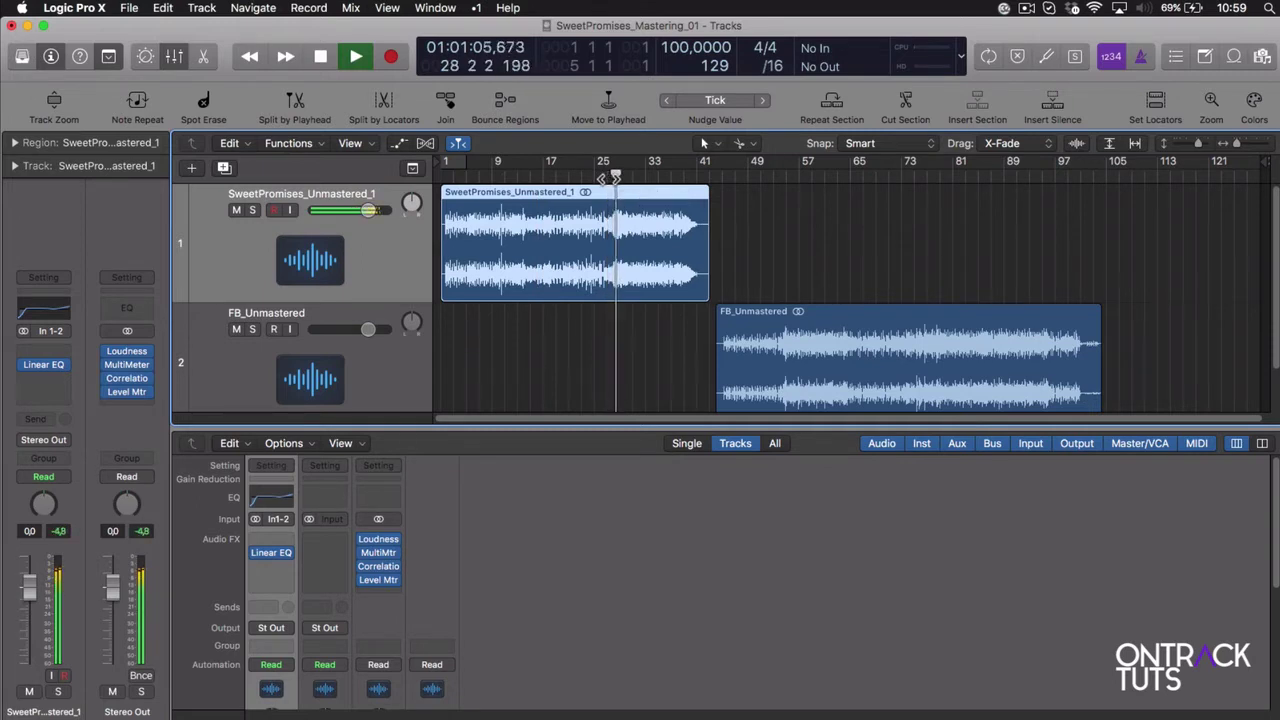
{"action": "key", "text": "space"}
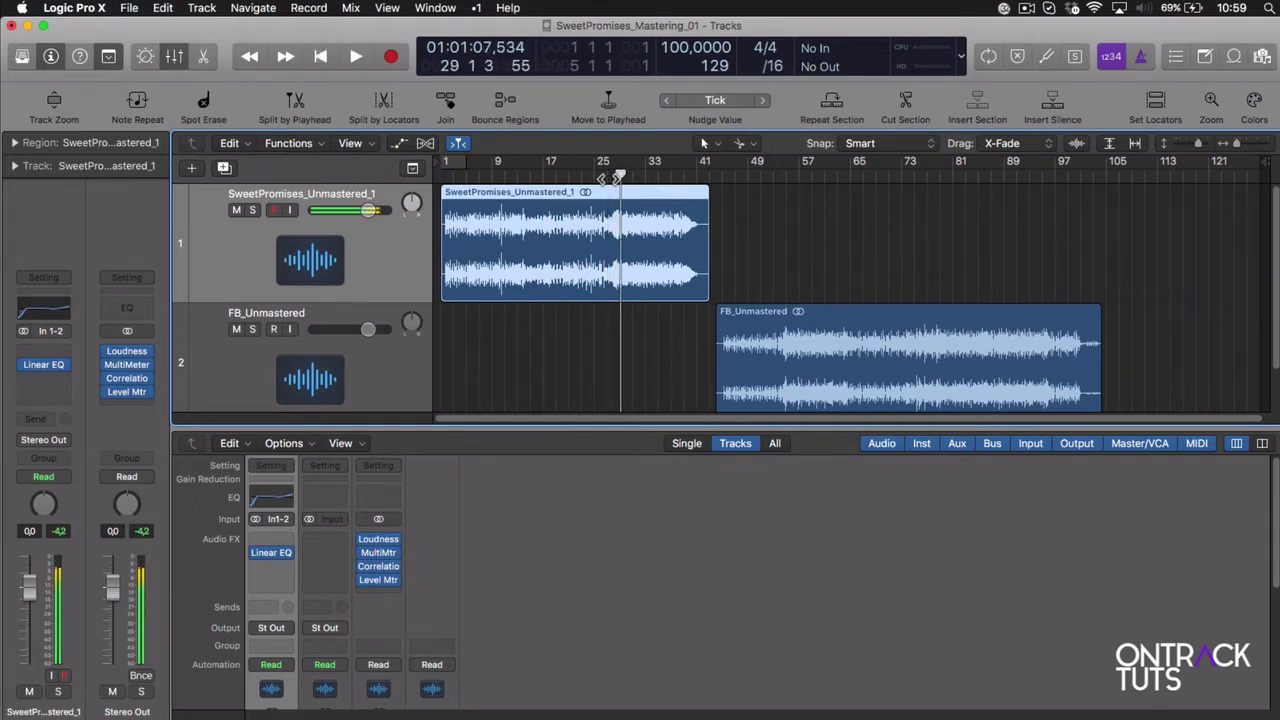
{"action": "left_click", "coordinate": [788, 176]}
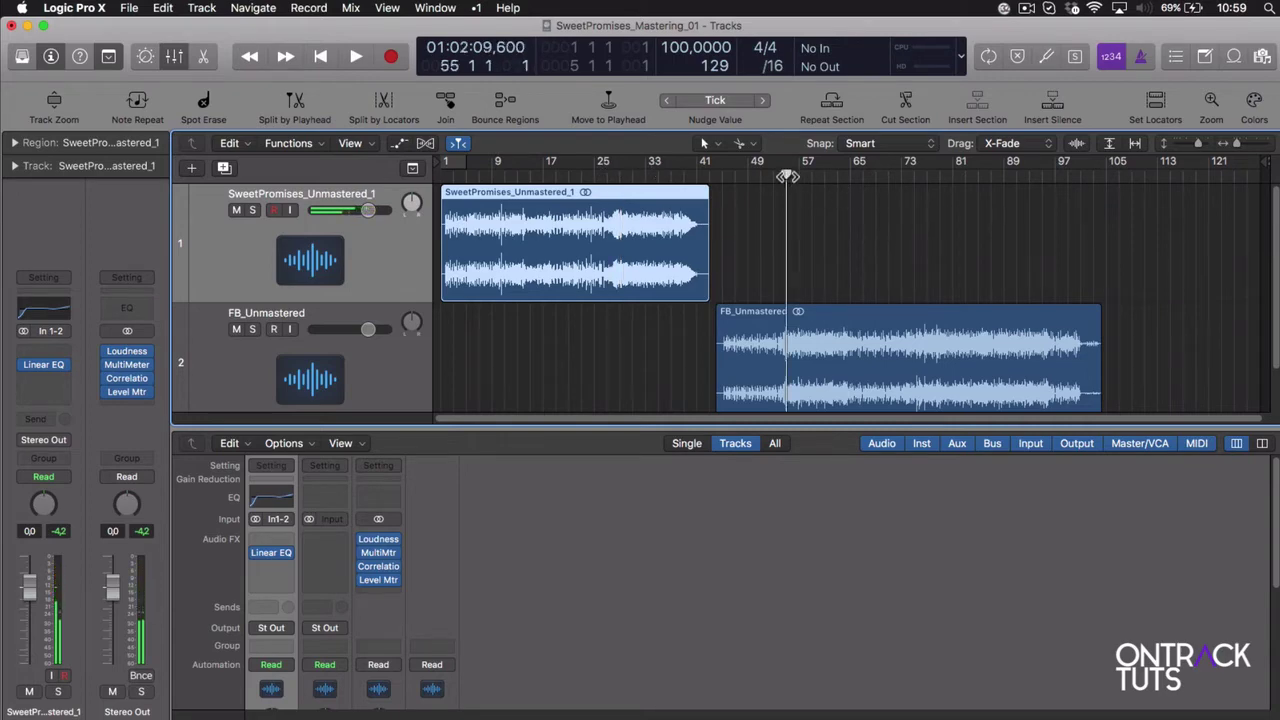
{"action": "key", "text": "space"}
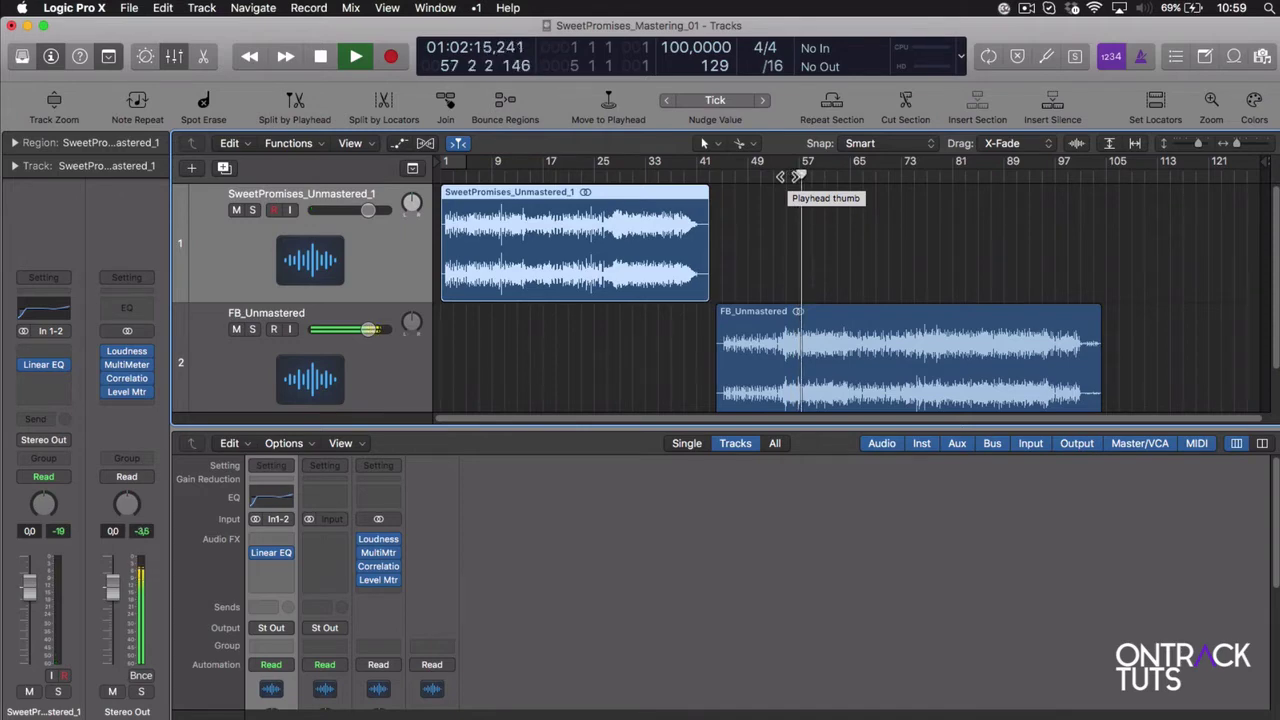
{"action": "key", "text": "space"}
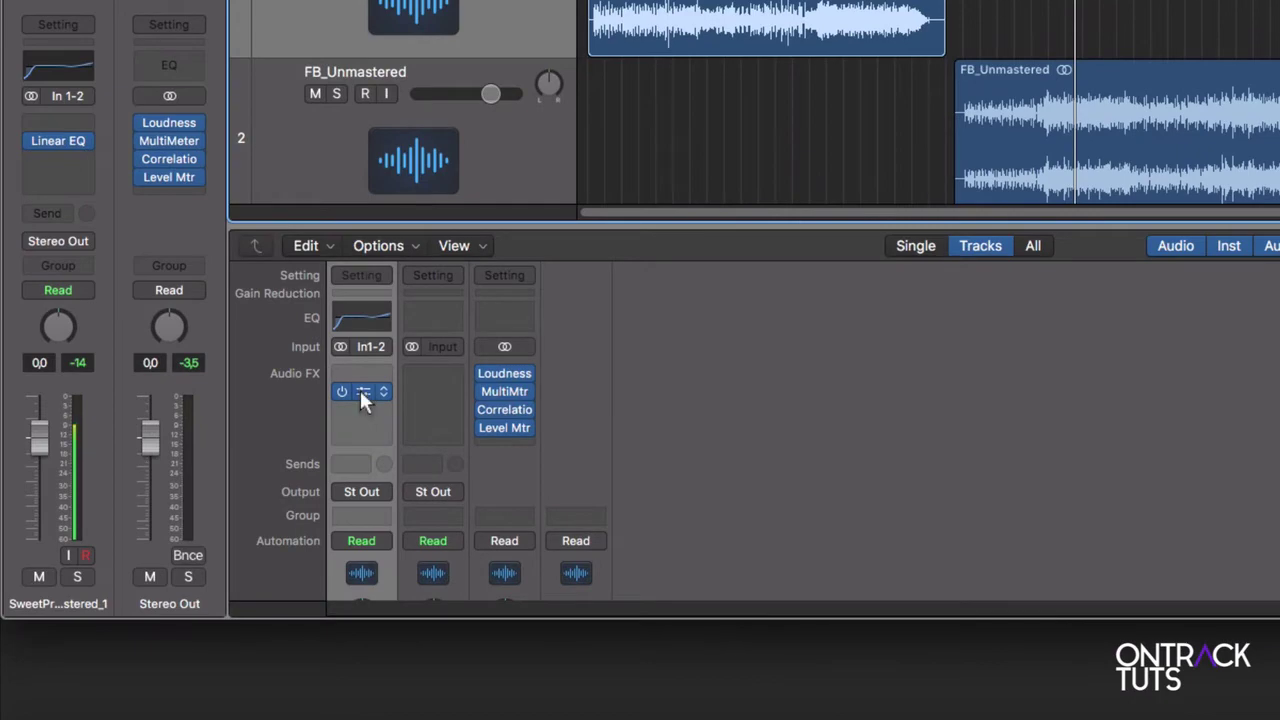
Step: Copy the Linear EQ from the SweetPromises_Unmastered_1 channel to the FB_Unmastered channel
{"action": "left_click_drag", "start_coordinate": [362, 398], "coordinate": [433, 401]}
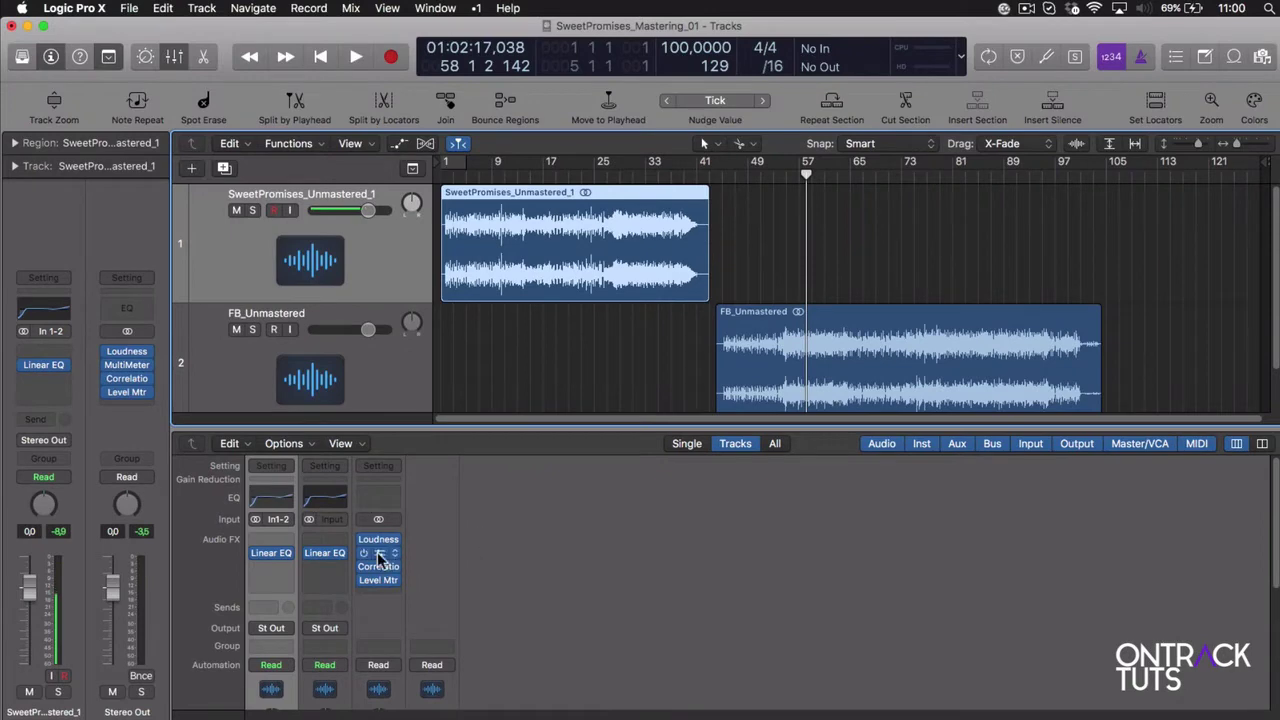
Step: Compare both songs' frequency spectra in the Stereo Out MultiMeter by playing a section of each, and close the meter
{"action": "left_click", "coordinate": [380, 562]}
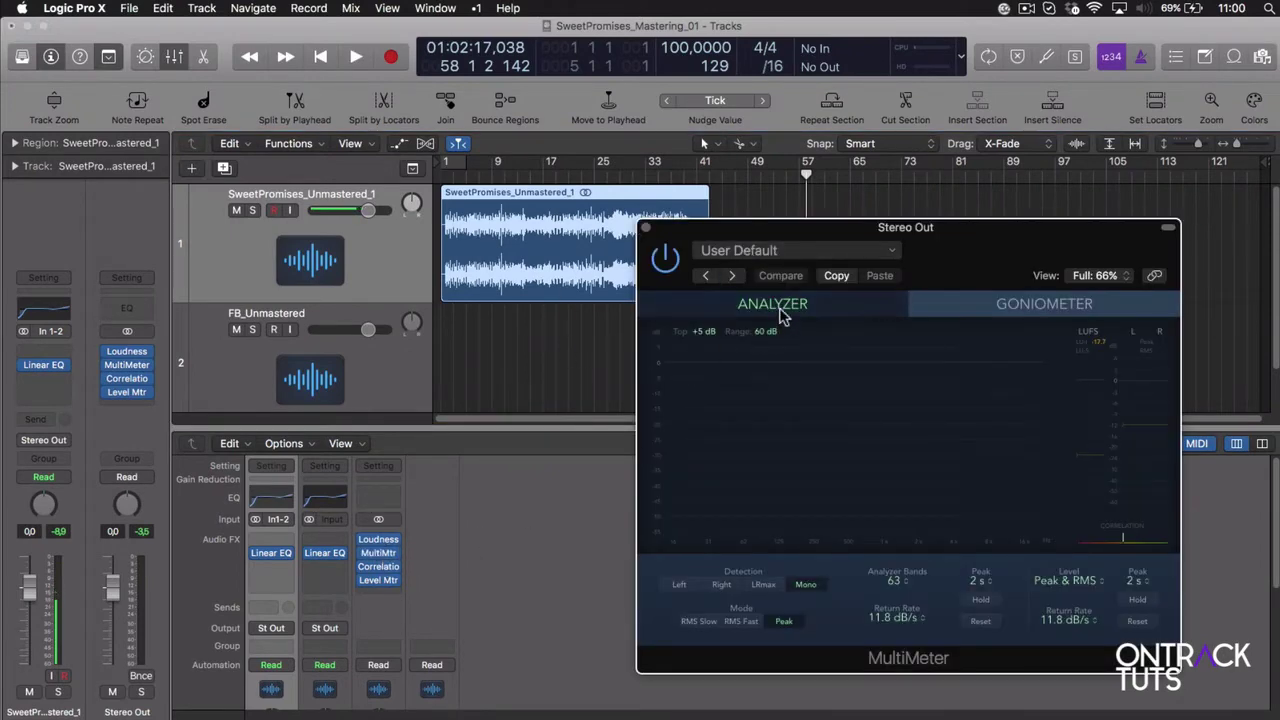
{"action": "left_click", "coordinate": [510, 177]}
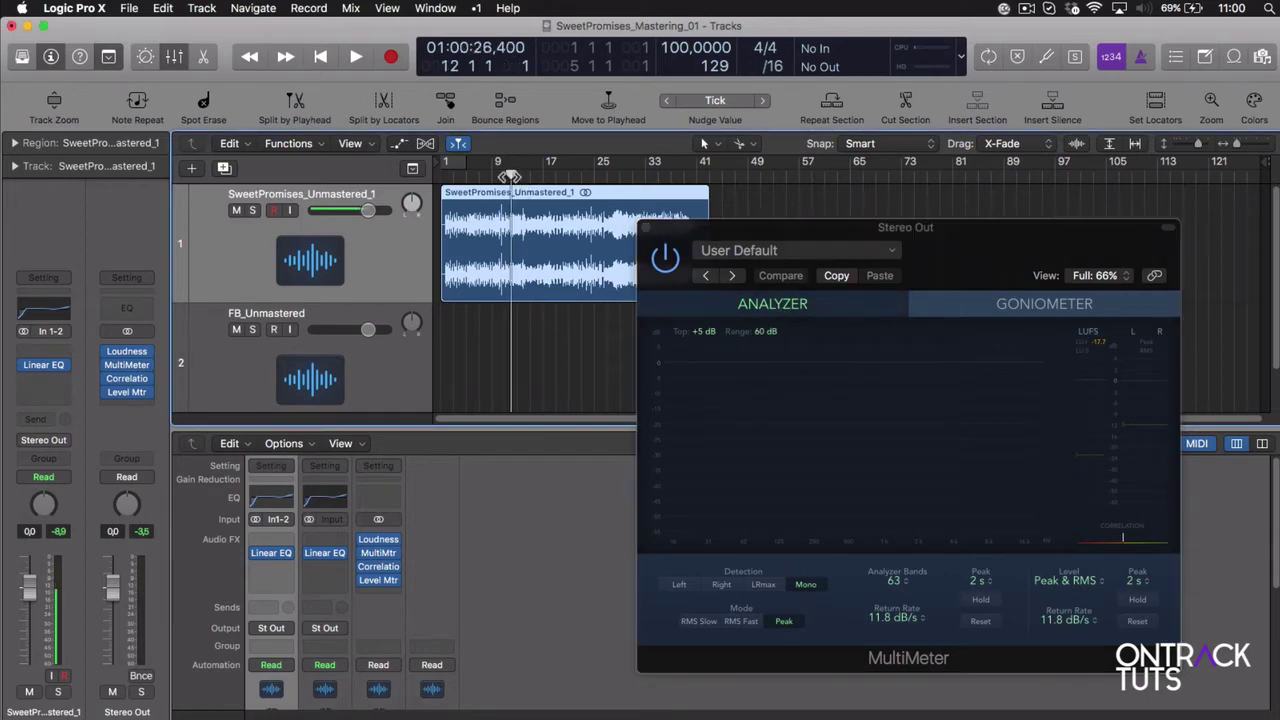
{"action": "key", "text": "space"}
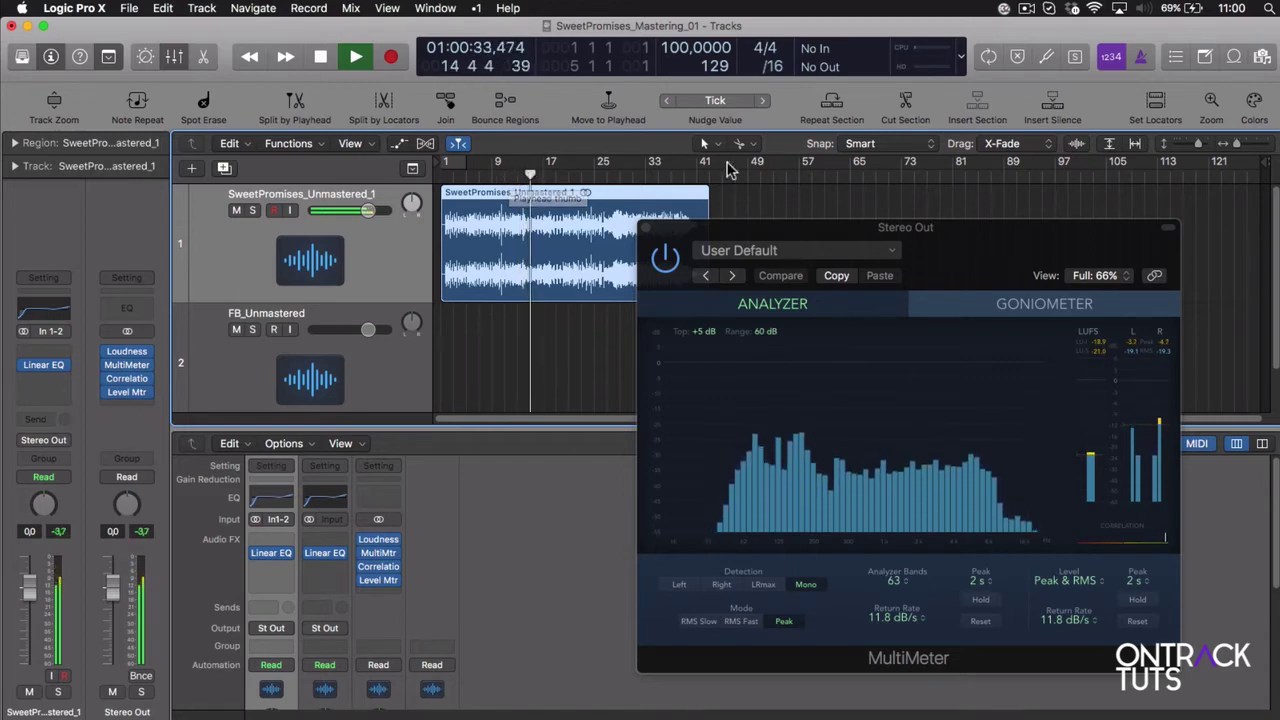
{"action": "left_click", "coordinate": [850, 179]}
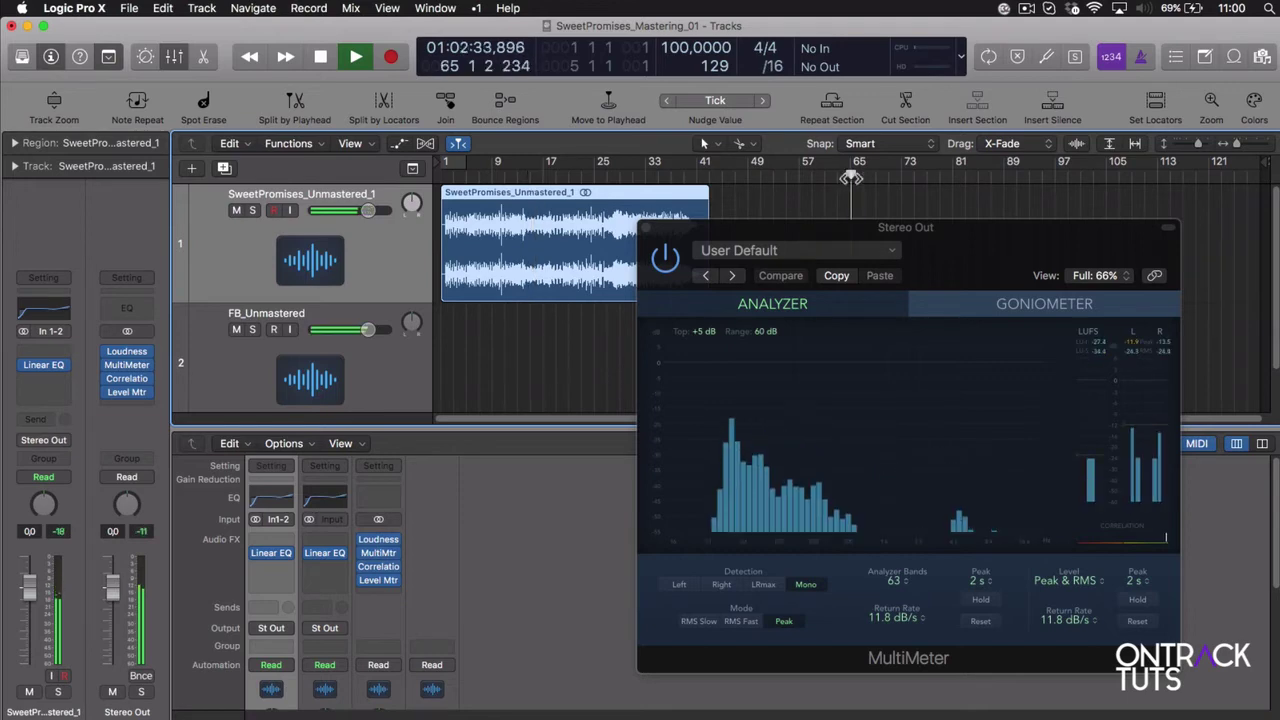
{"action": "left_click", "coordinate": [902, 177]}
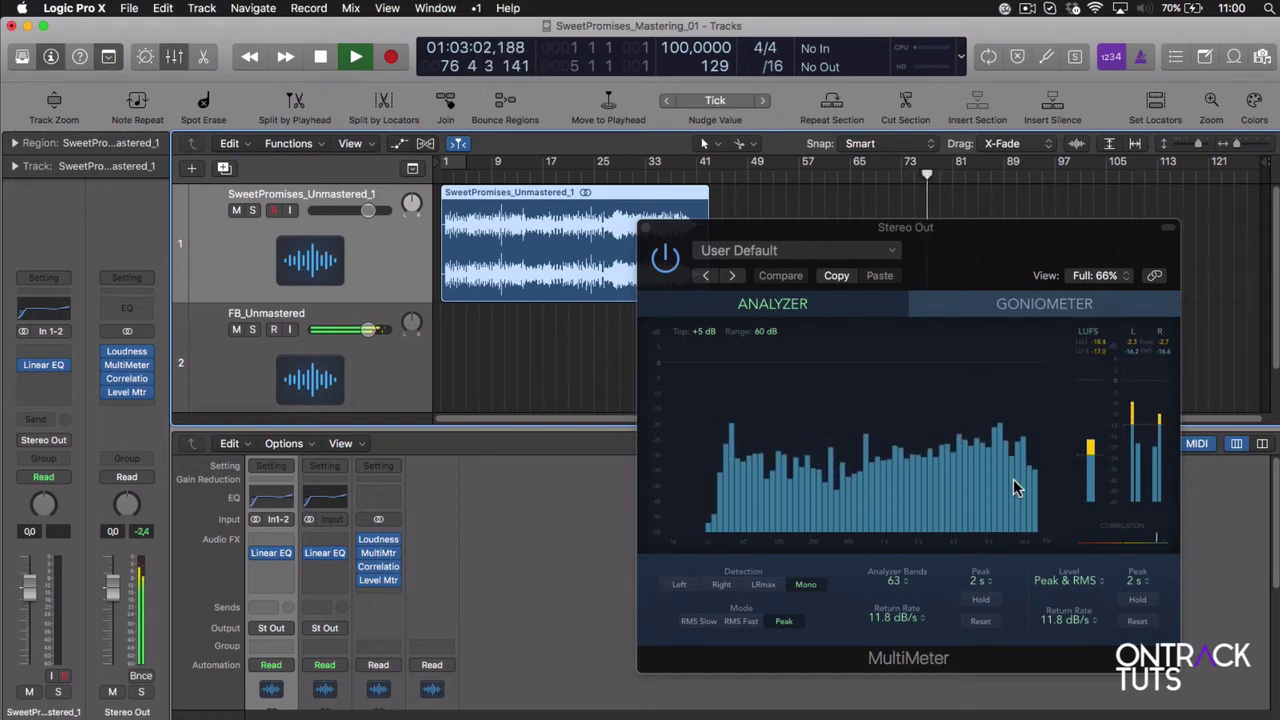
{"action": "key", "text": "space"}
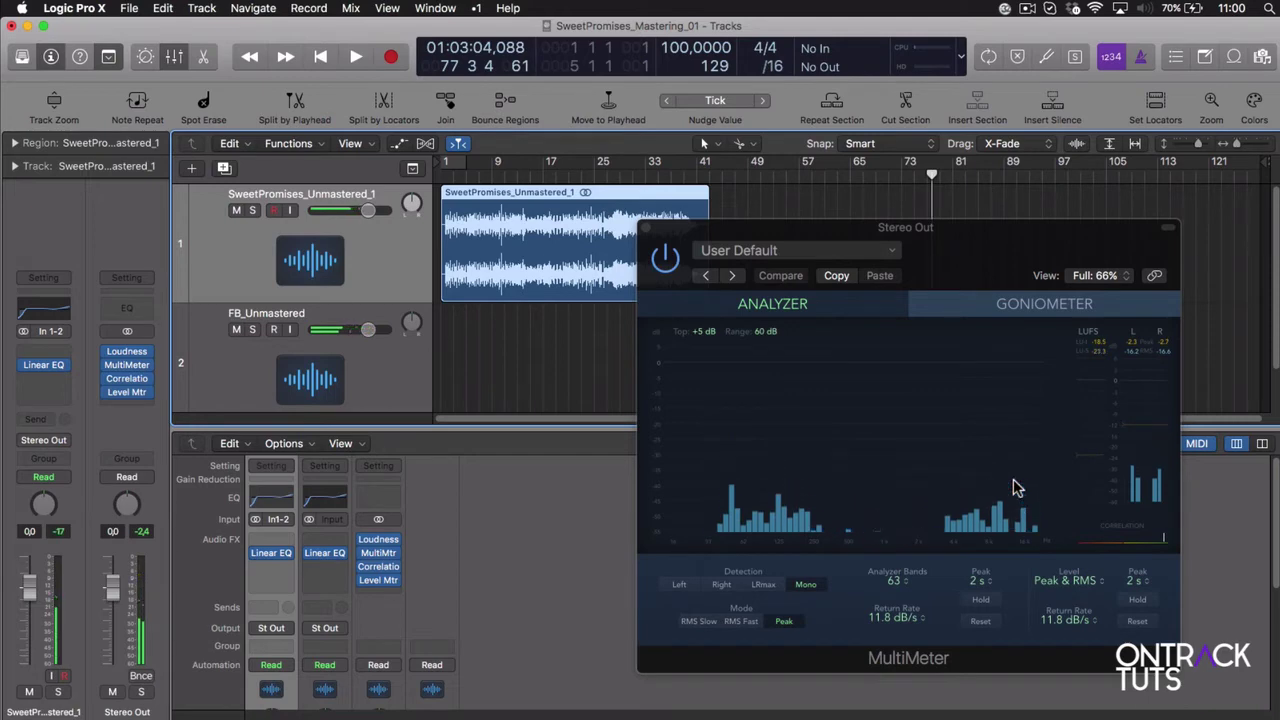
{"action": "left_click", "coordinate": [649, 228]}
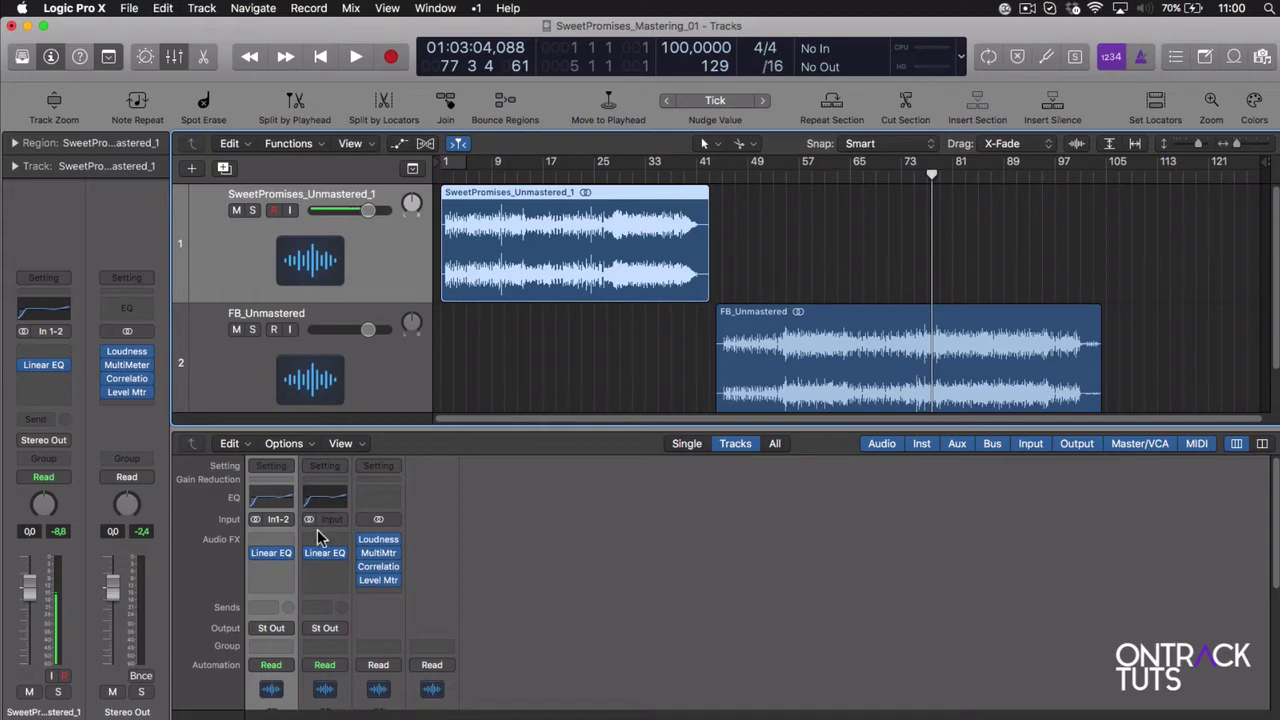
Step: Increase the high shelf boost in the SweetPromises_Unmastered_1 Linear EQ and lower its frequency to 9400 Hz
{"action": "left_click", "coordinate": [276, 558]}
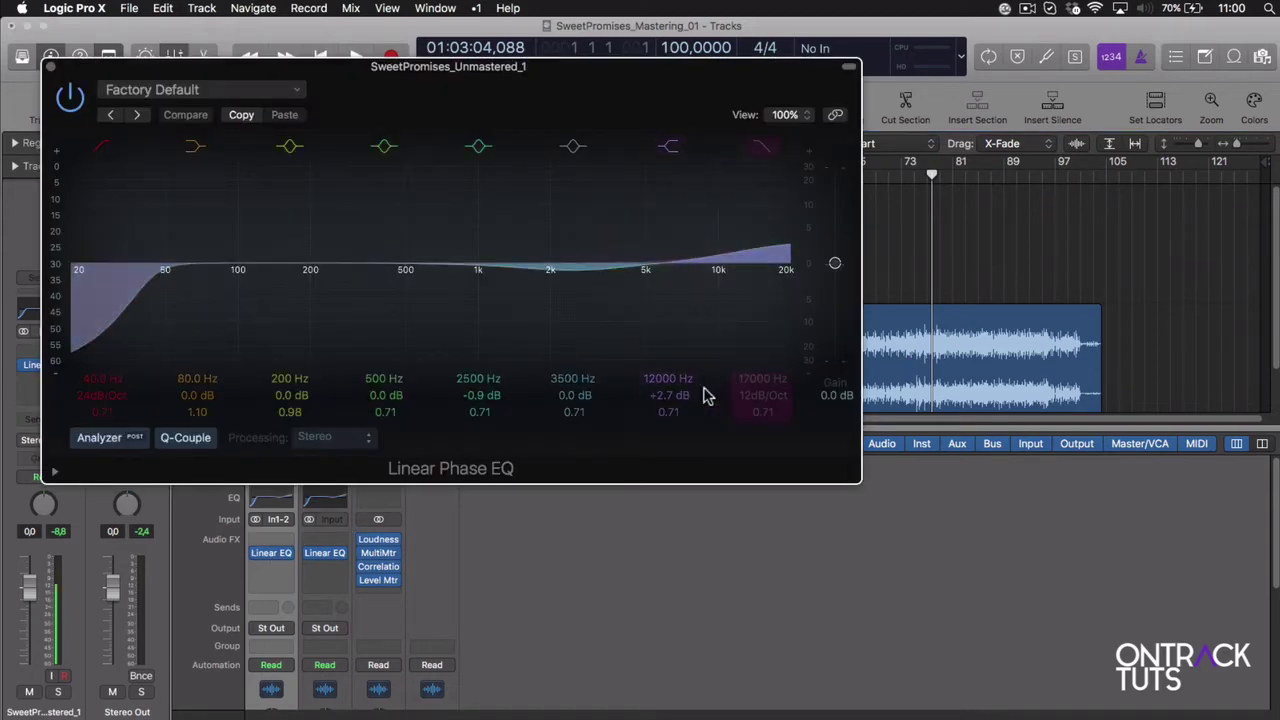
{"action": "left_click_drag", "start_coordinate": [664, 396], "coordinate": [662, 395]}
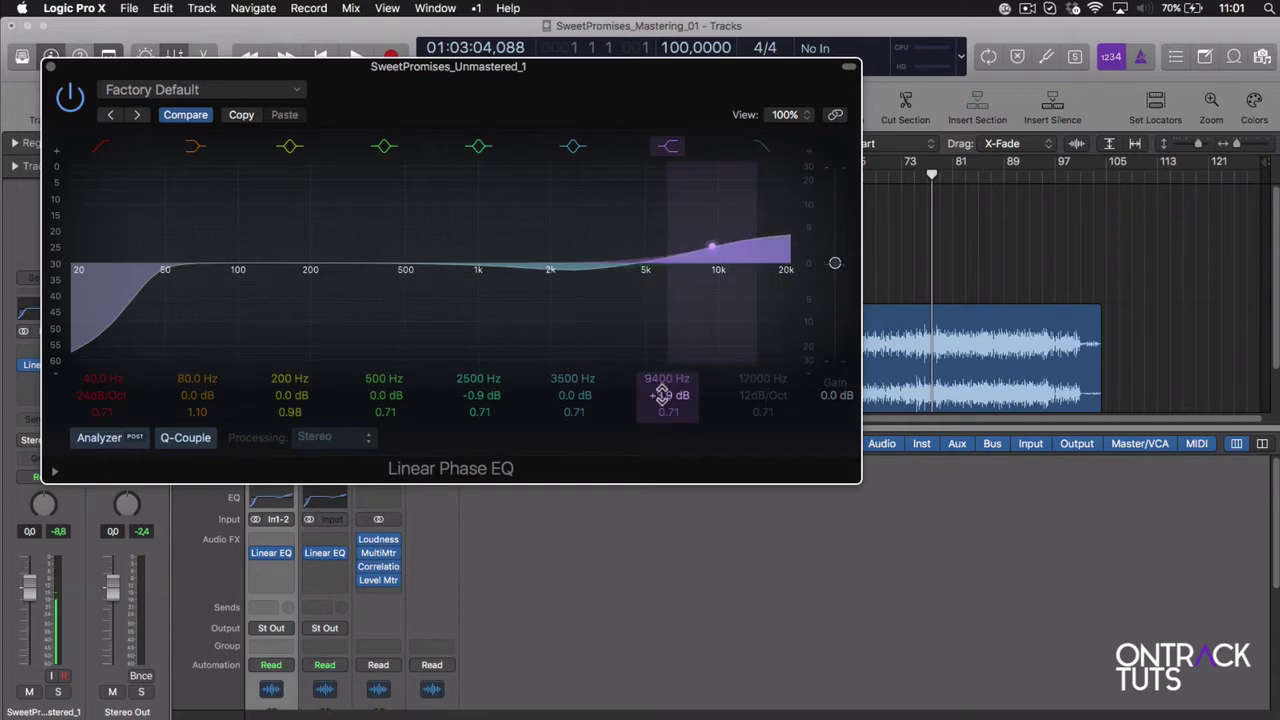
{"action": "left_click", "coordinate": [50, 67]}
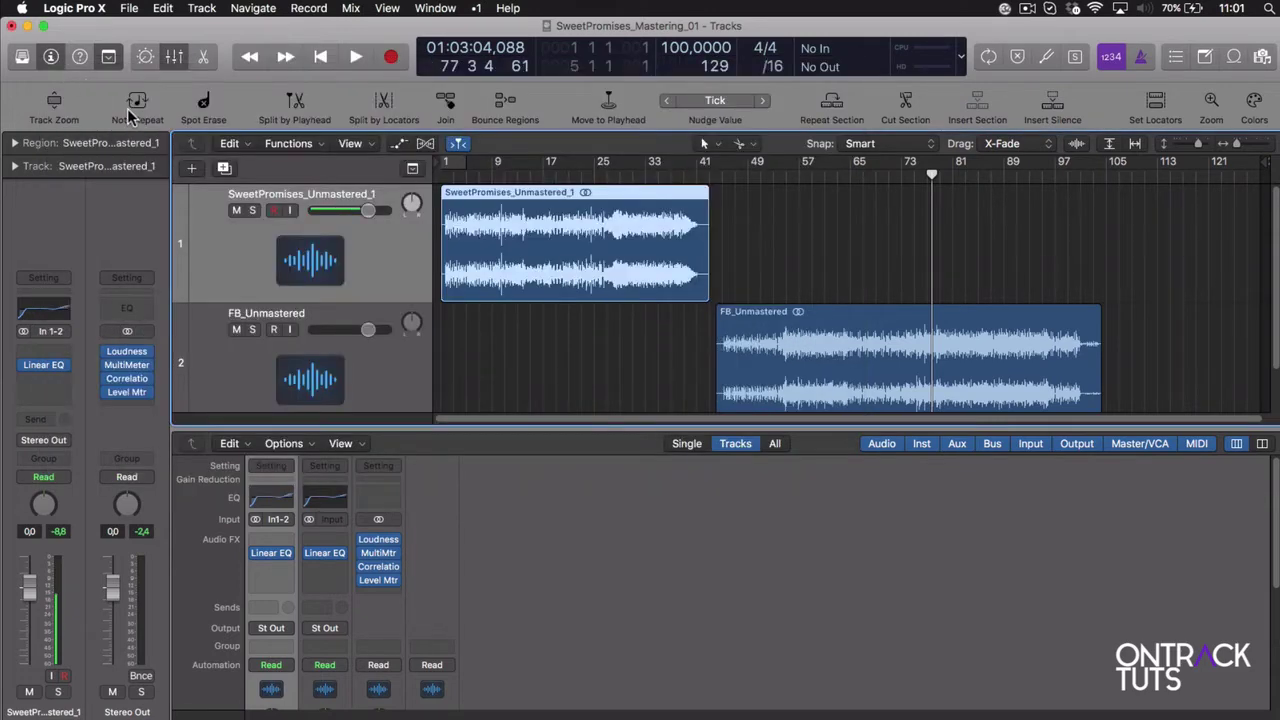
Step: Set the high shelf in the FB_Unmastered Linear EQ to a -3.0 dB cut at about 11 kHz
{"action": "left_click", "coordinate": [324, 556]}
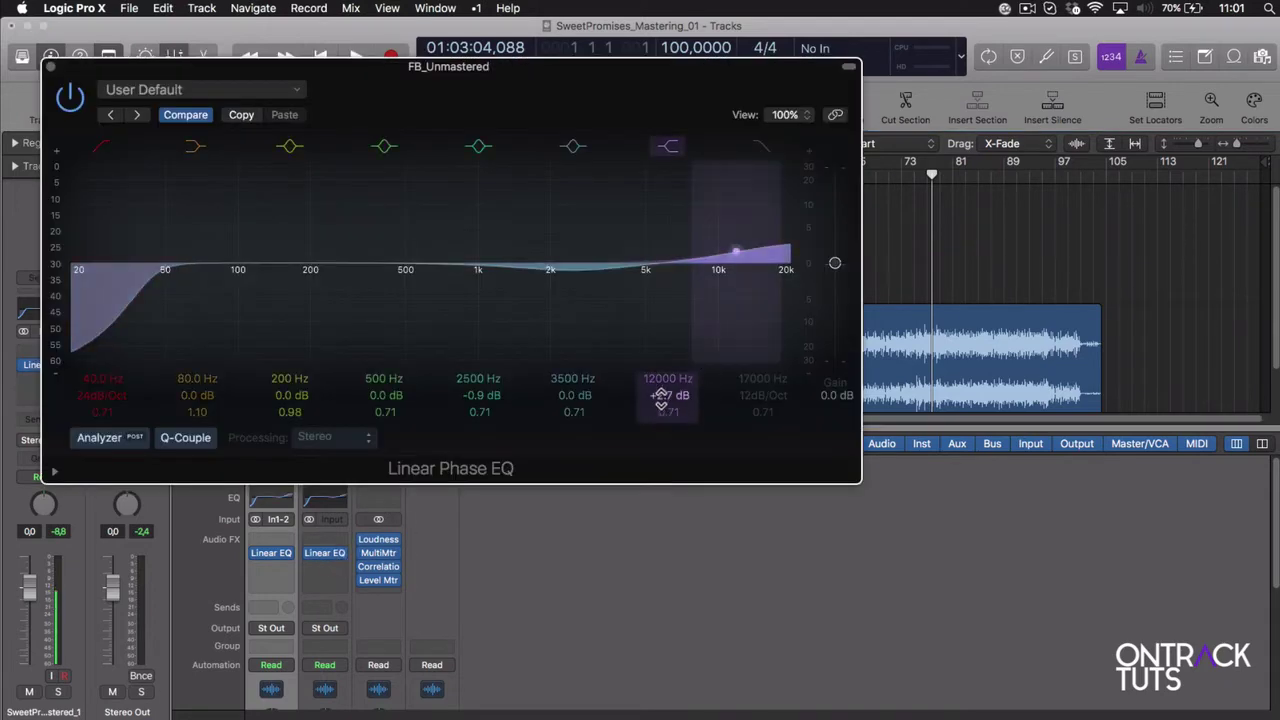
{"action": "left_click_drag", "start_coordinate": [669, 396], "coordinate": [669, 430]}
{"action": "left_click_drag", "start_coordinate": [654, 376], "coordinate": [654, 384]}
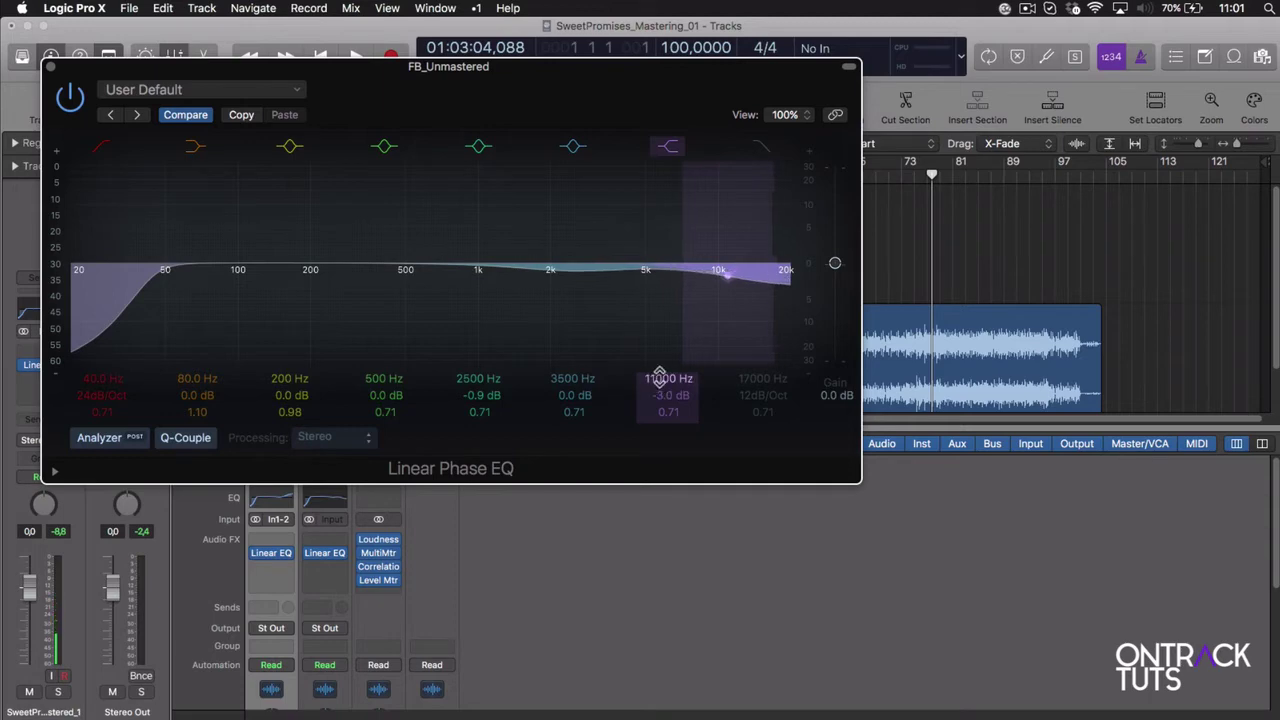
{"action": "left_click", "coordinate": [51, 66]}
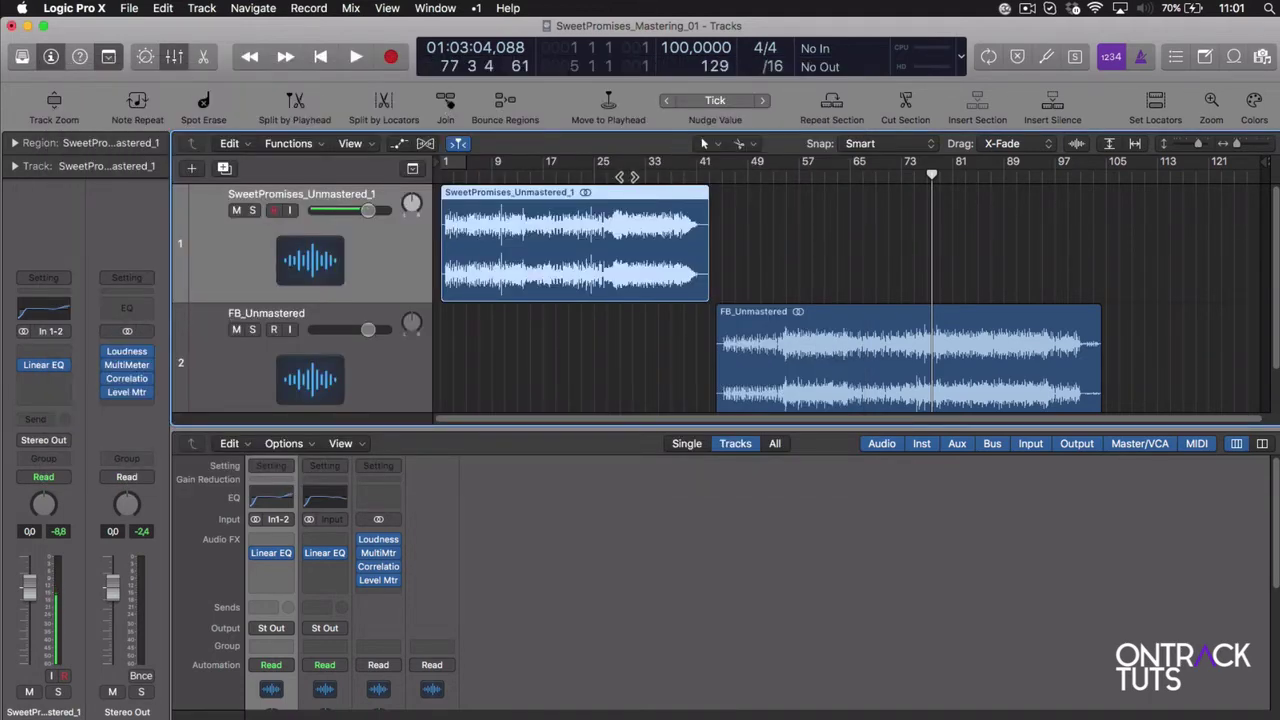
Step: Listen to SweetPromises_Unmastered_1 from around bar 30 to check its adjusted EQ
{"action": "left_click", "coordinate": [629, 172]}
{"action": "key", "text": "space"}
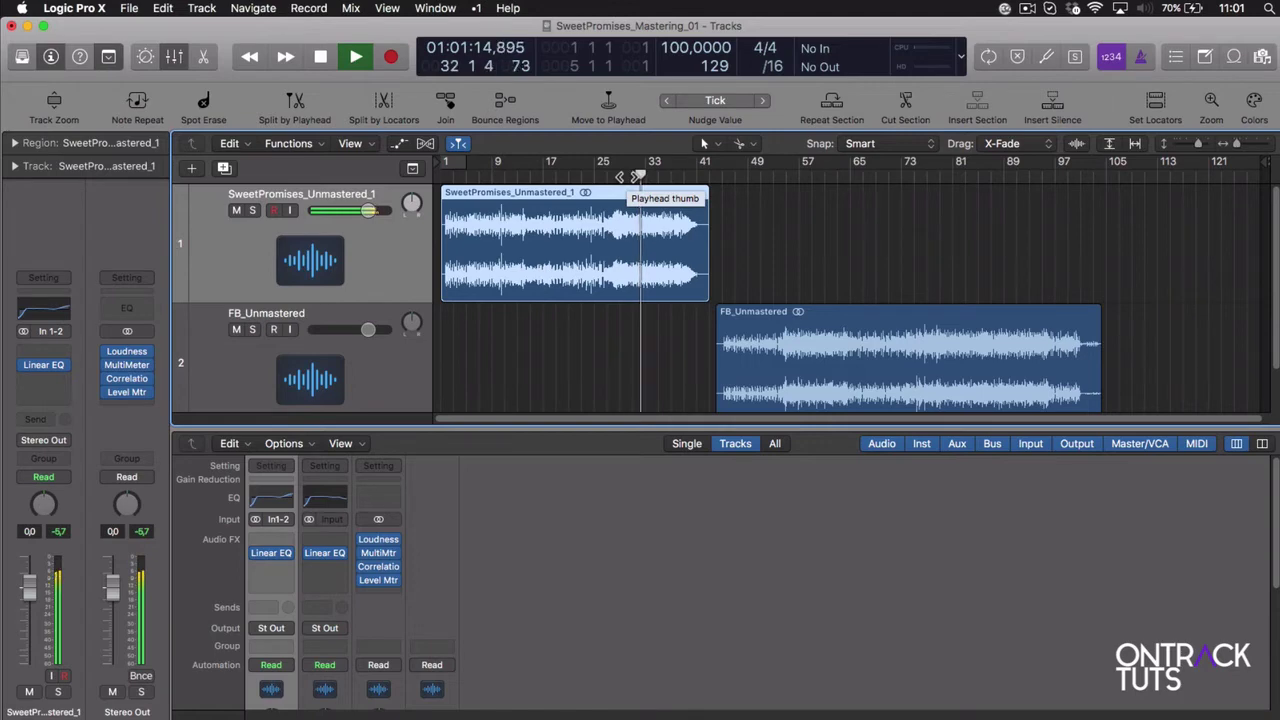
{"action": "key", "text": "space"}
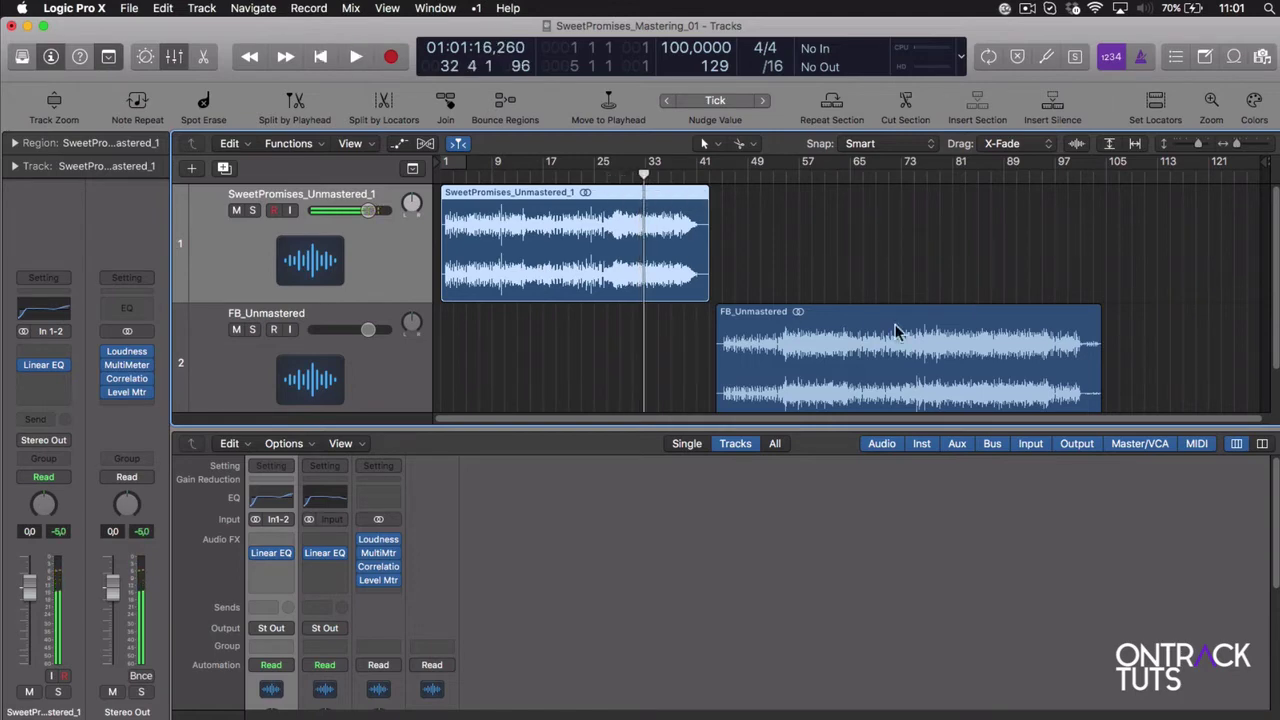
Step: Listen to FB_Unmastered from around bar 55 to check its adjusted EQ
{"action": "left_click", "coordinate": [798, 176]}
{"action": "key", "text": "space"}
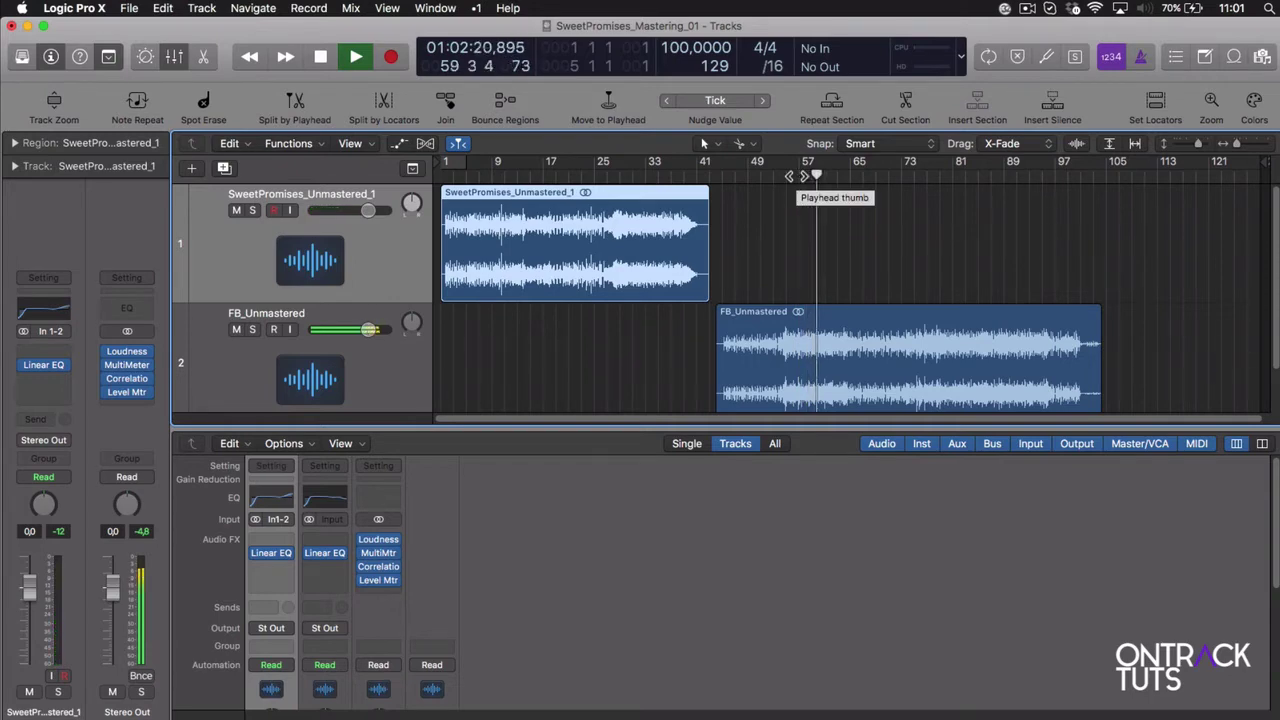
{"action": "key", "text": "space"}
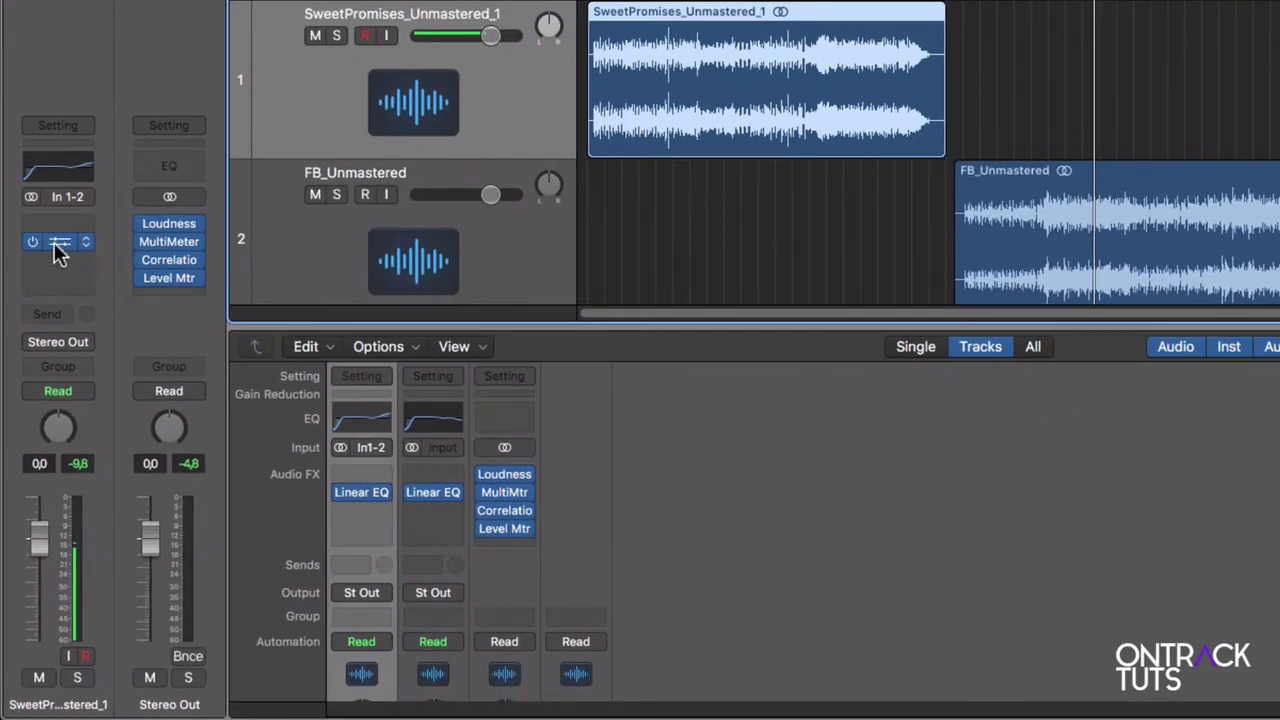
Step: Bypass the existing Linear EQ on SweetPromises_Unmastered_1 and add two stereo Linear Phase EQs below it
{"action": "left_click", "coordinate": [32, 243]}
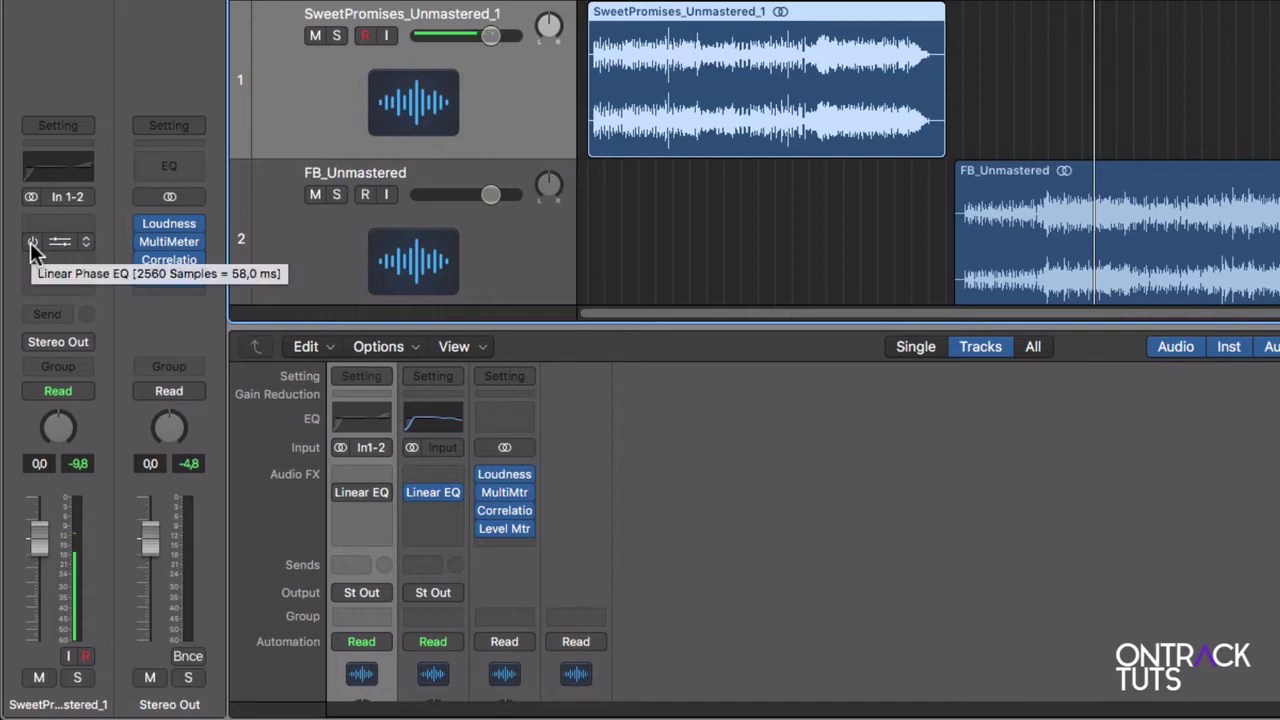
{"action": "left_click", "coordinate": [66, 258]}
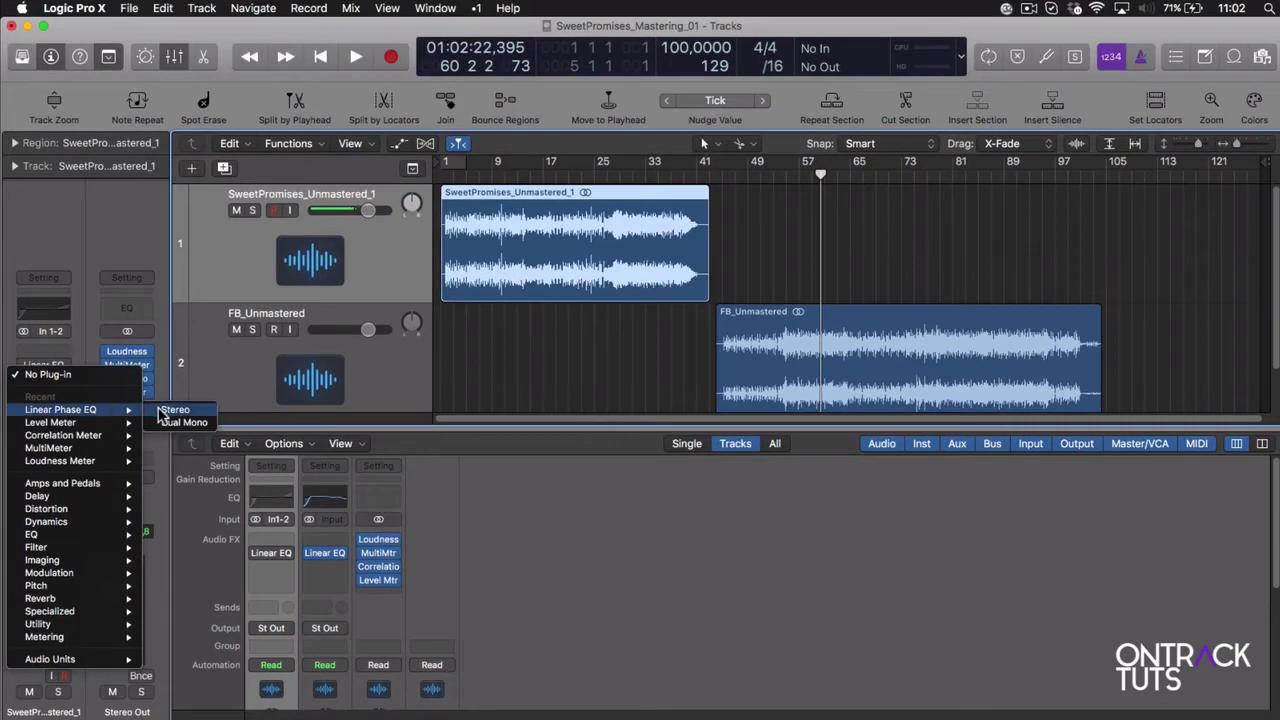
{"action": "left_click", "coordinate": [128, 374]}
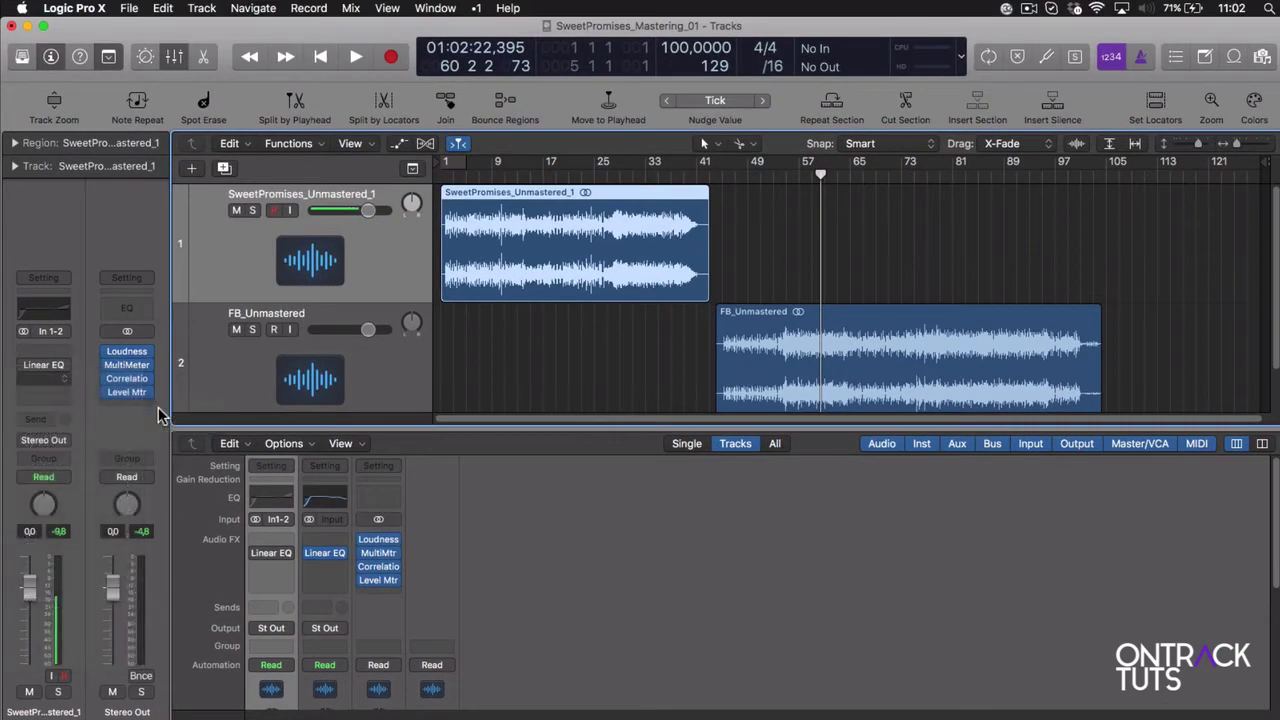
{"action": "left_click", "coordinate": [54, 67]}
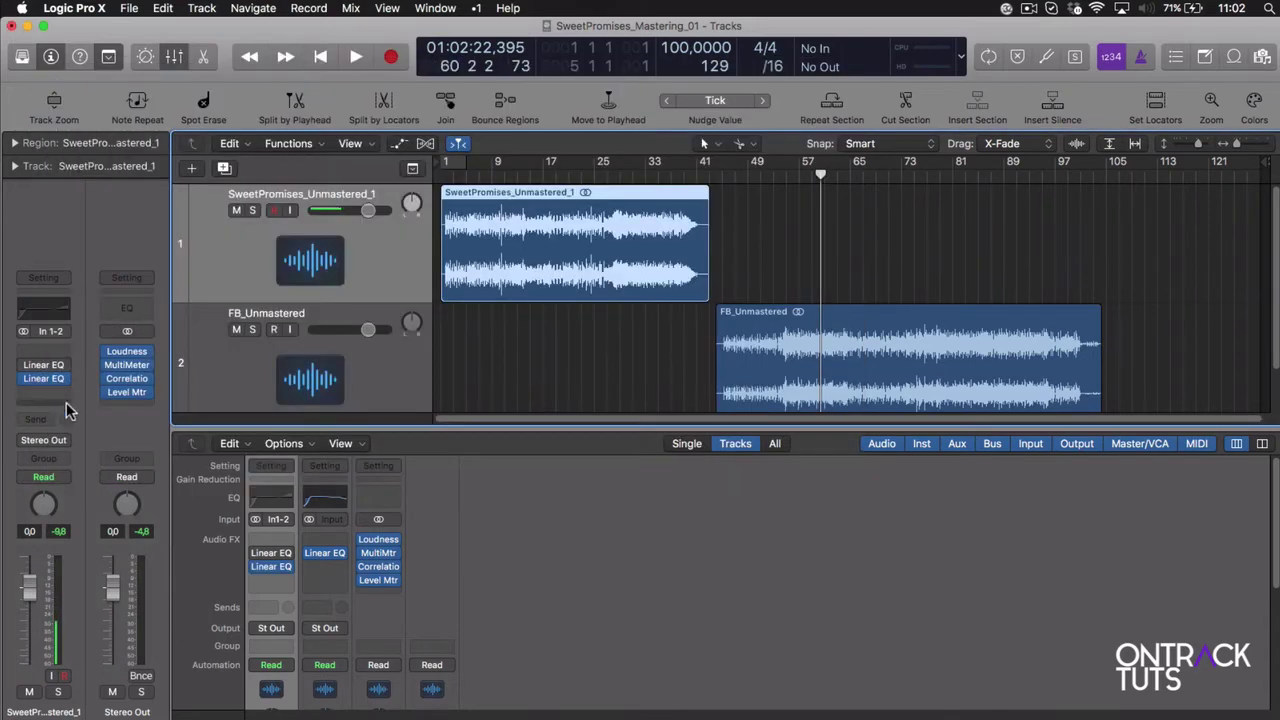
{"action": "left_click", "coordinate": [62, 398]}
{"action": "left_click", "coordinate": [168, 432]}
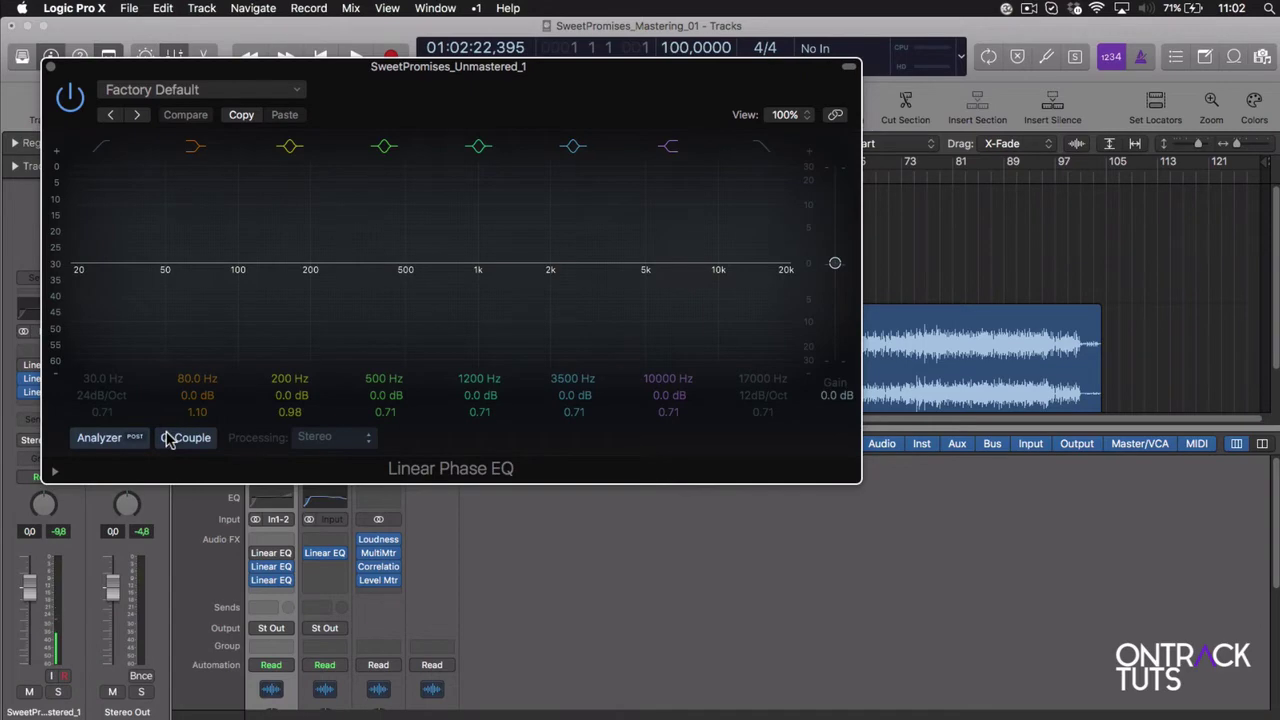
Step: Set the first added Linear Phase EQ on SweetPromises_Unmastered_1 to Mid Only processing and close its window
{"action": "left_click", "coordinate": [168, 440]}
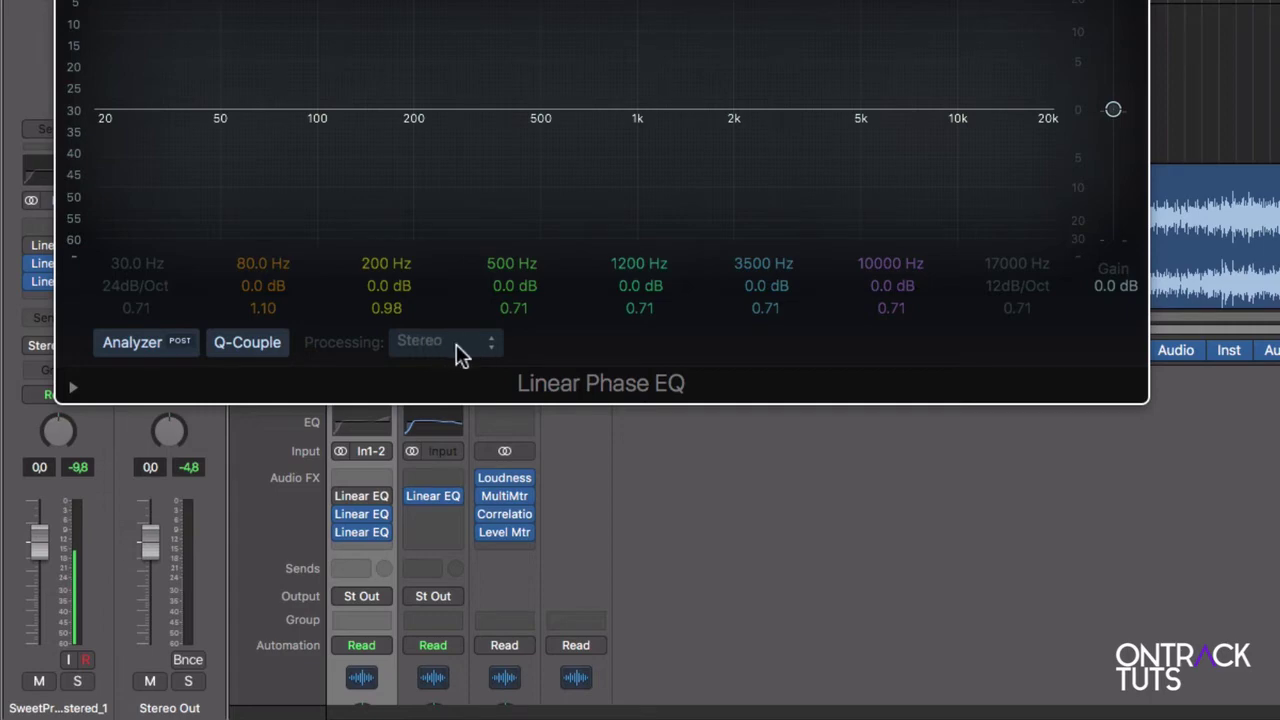
{"action": "left_click", "coordinate": [456, 344]}
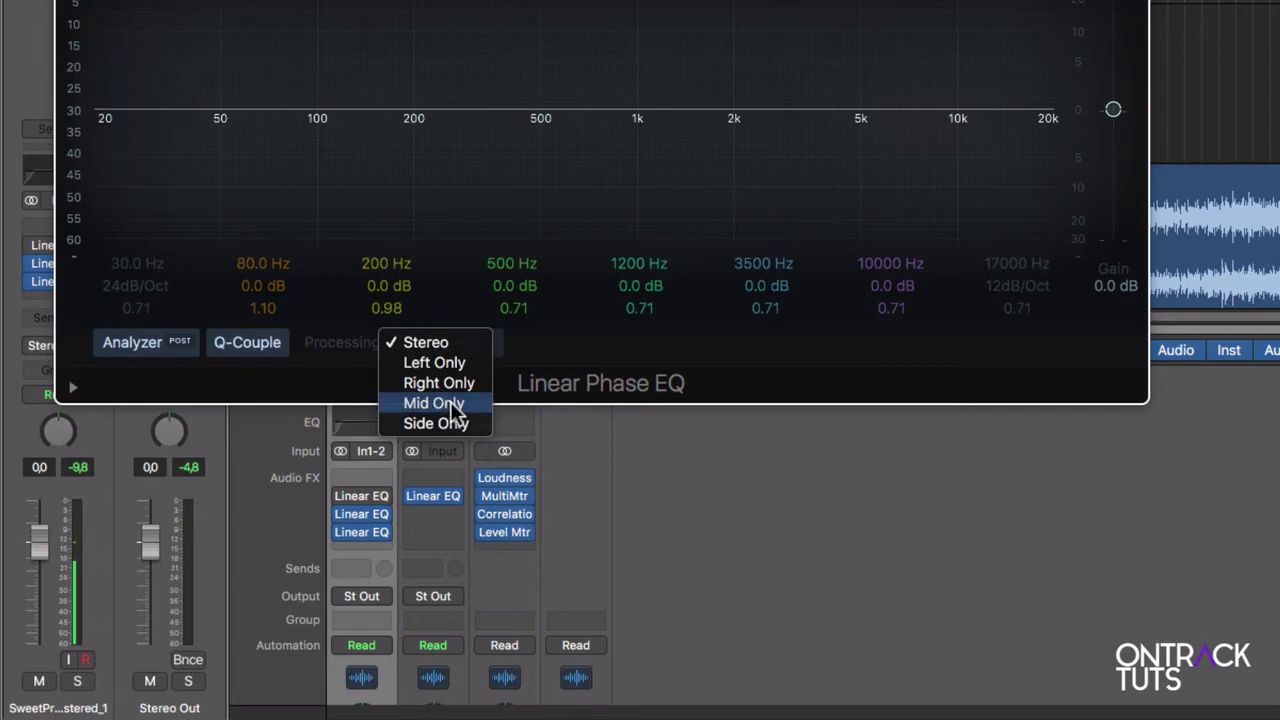
{"action": "left_click", "coordinate": [452, 403]}
{"action": "left_click", "coordinate": [455, 350]}
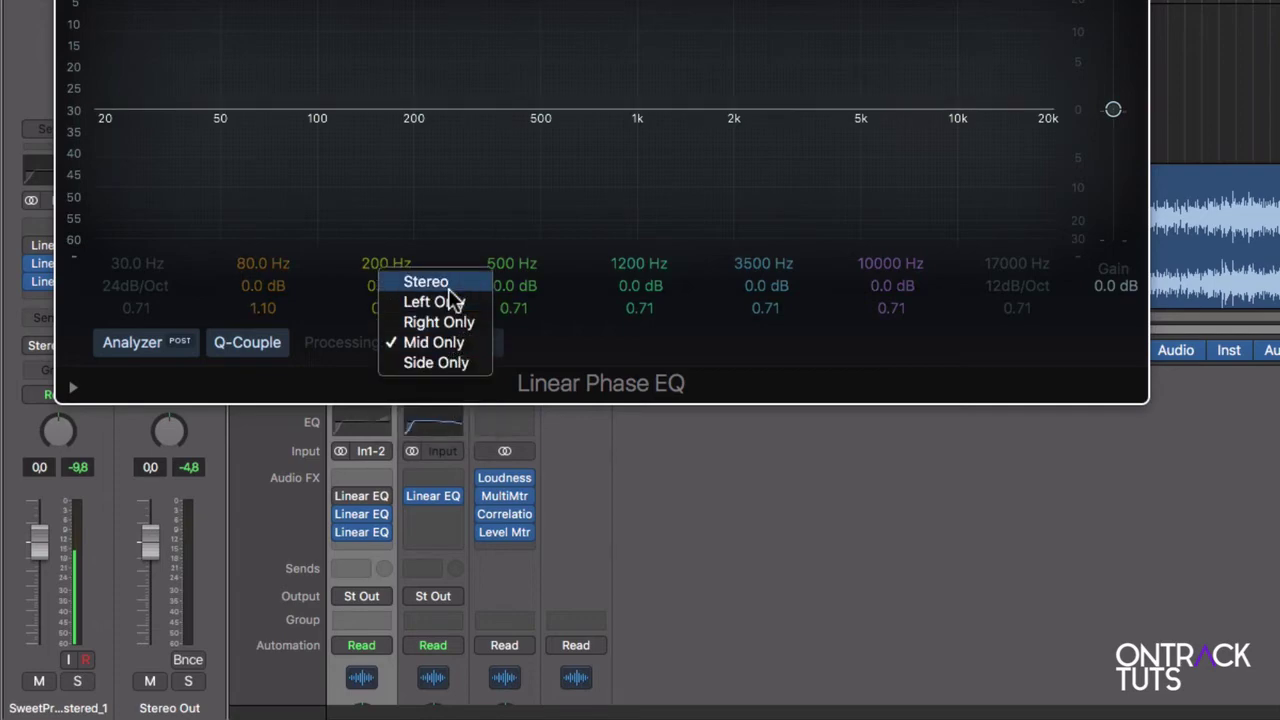
{"action": "left_click", "coordinate": [415, 343]}
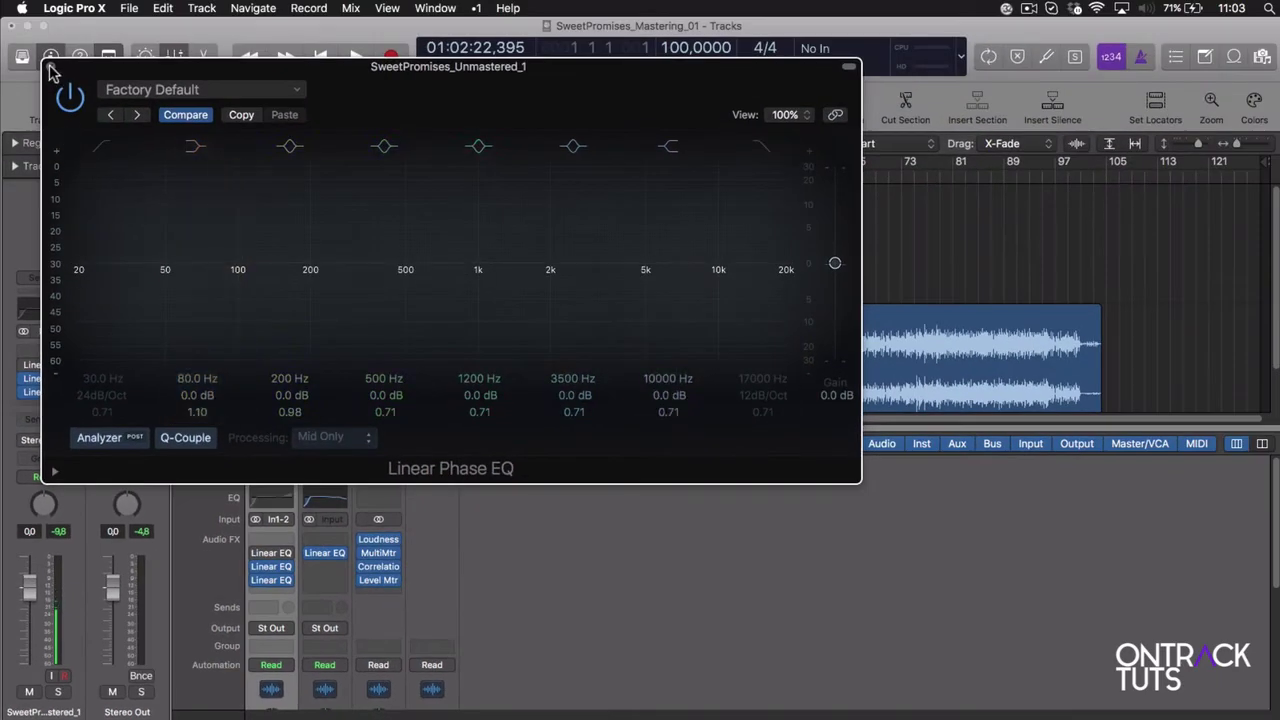
{"action": "left_click", "coordinate": [51, 68]}
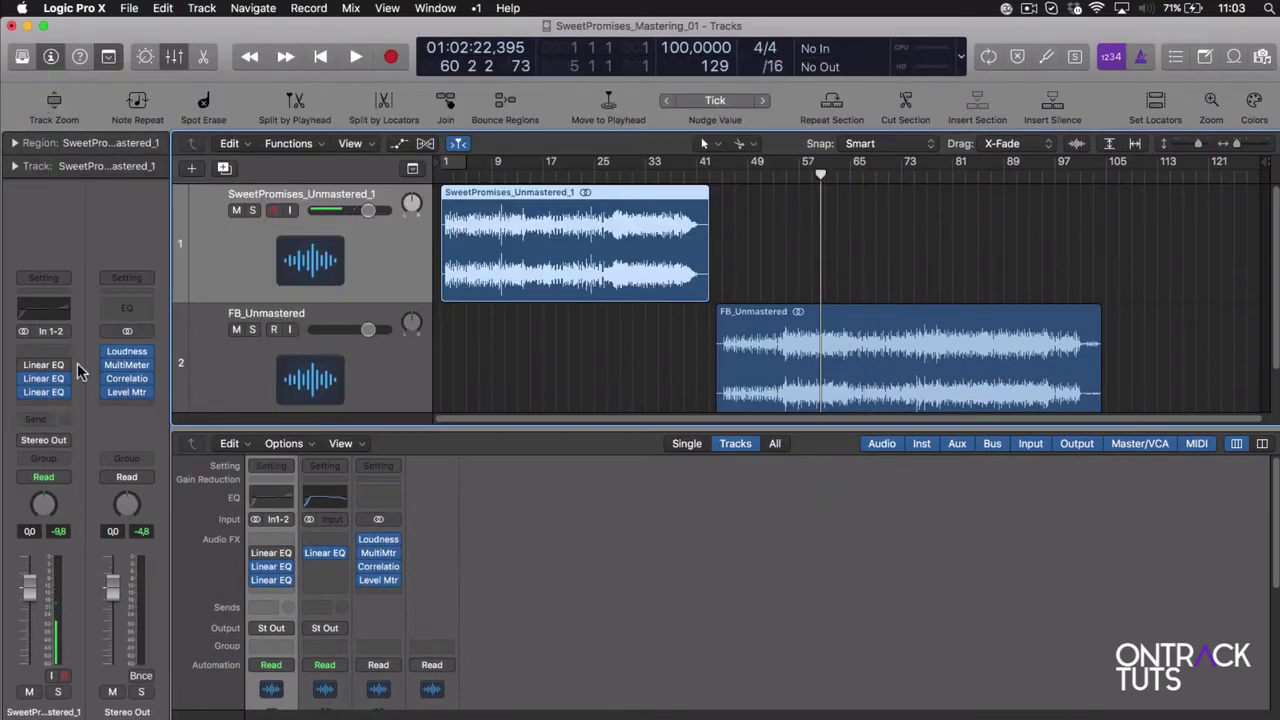
Step: Set the second added Linear Phase EQ on SweetPromises_Unmastered_1 to Side Only processing and close its window
{"action": "left_click", "coordinate": [50, 395]}
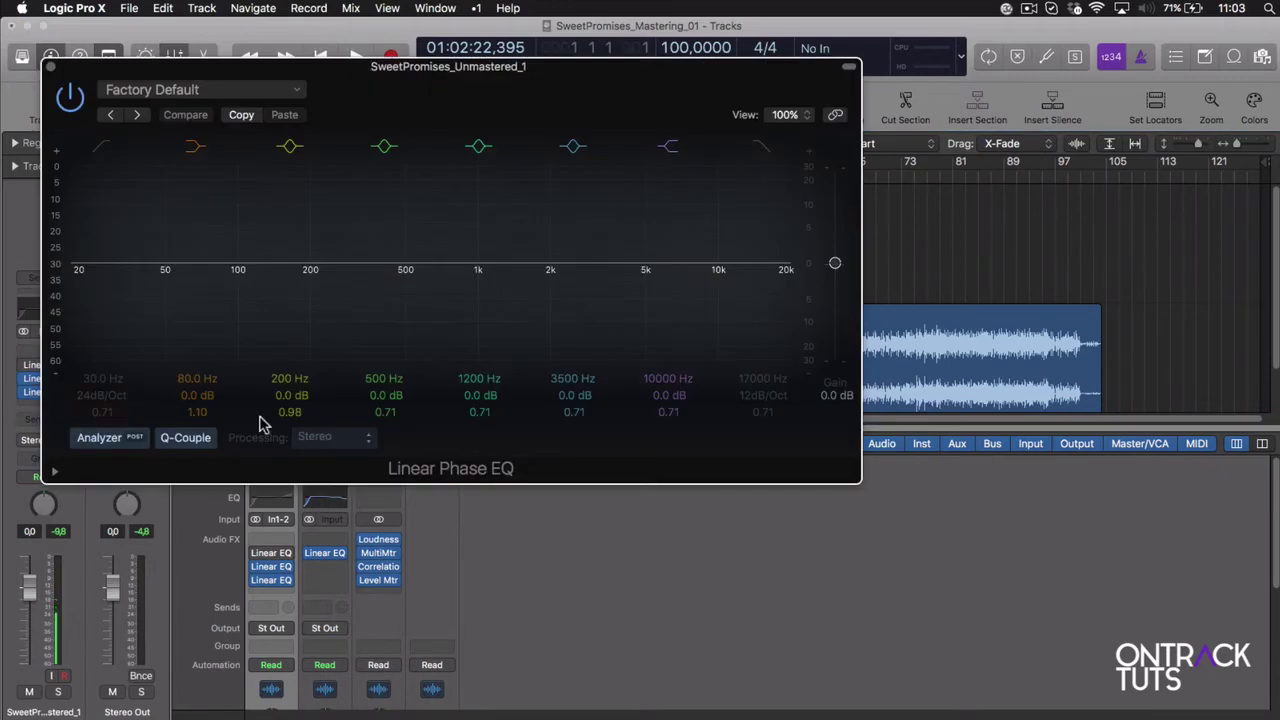
{"action": "left_click", "coordinate": [330, 437]}
{"action": "left_click", "coordinate": [334, 500]}
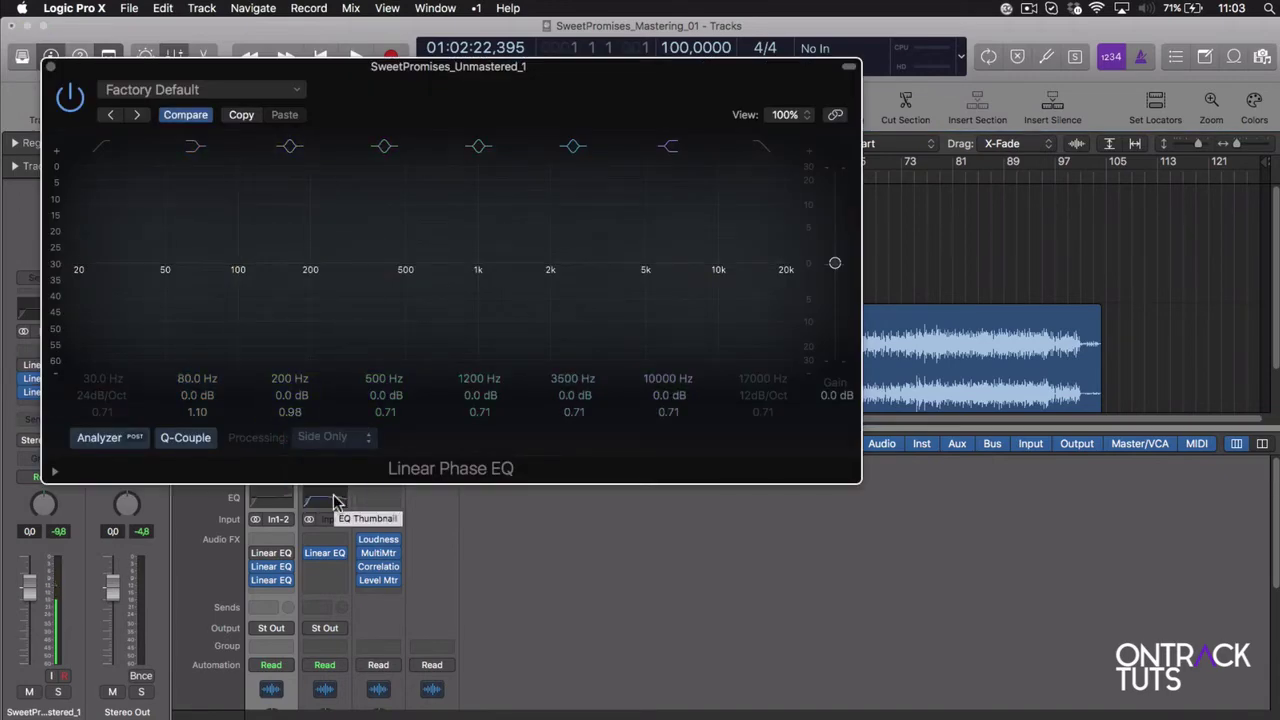
{"action": "left_click", "coordinate": [48, 67]}
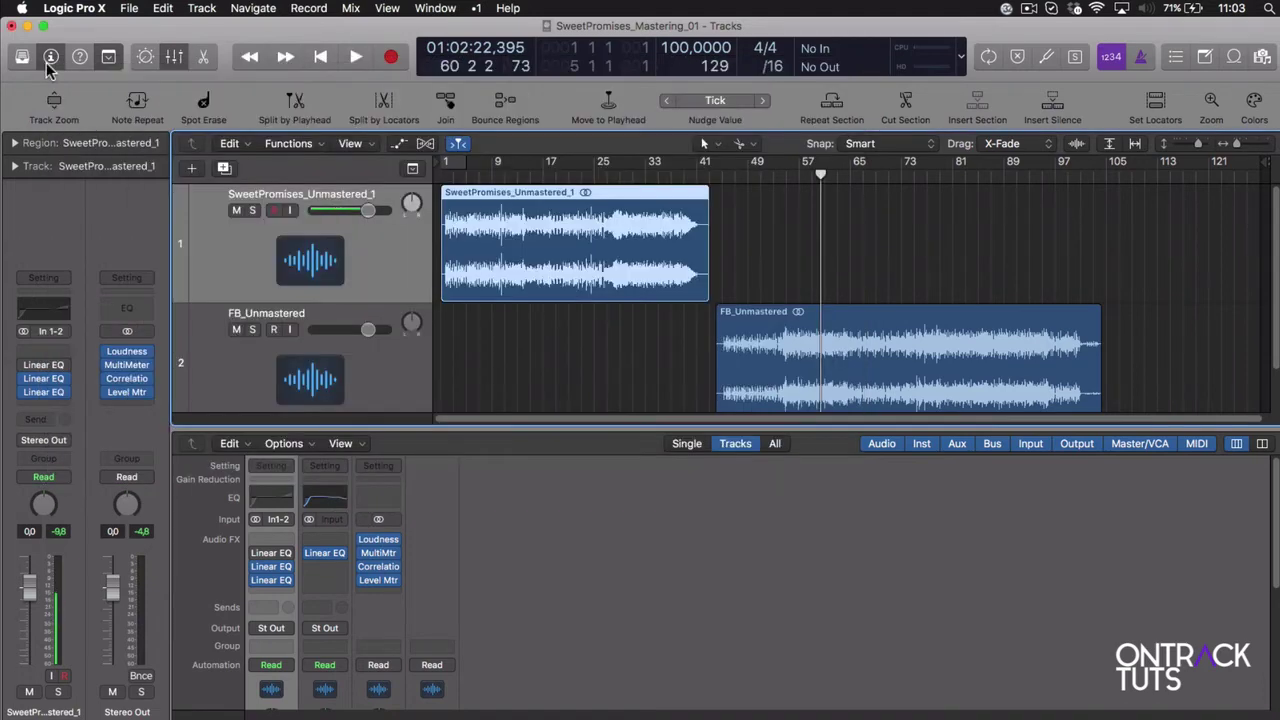
Step: Show the Goniometer in the Stereo Out MultiMeter and move the meter clear of the SweetPromises_Unmastered_1 region
{"action": "left_click", "coordinate": [127, 370]}
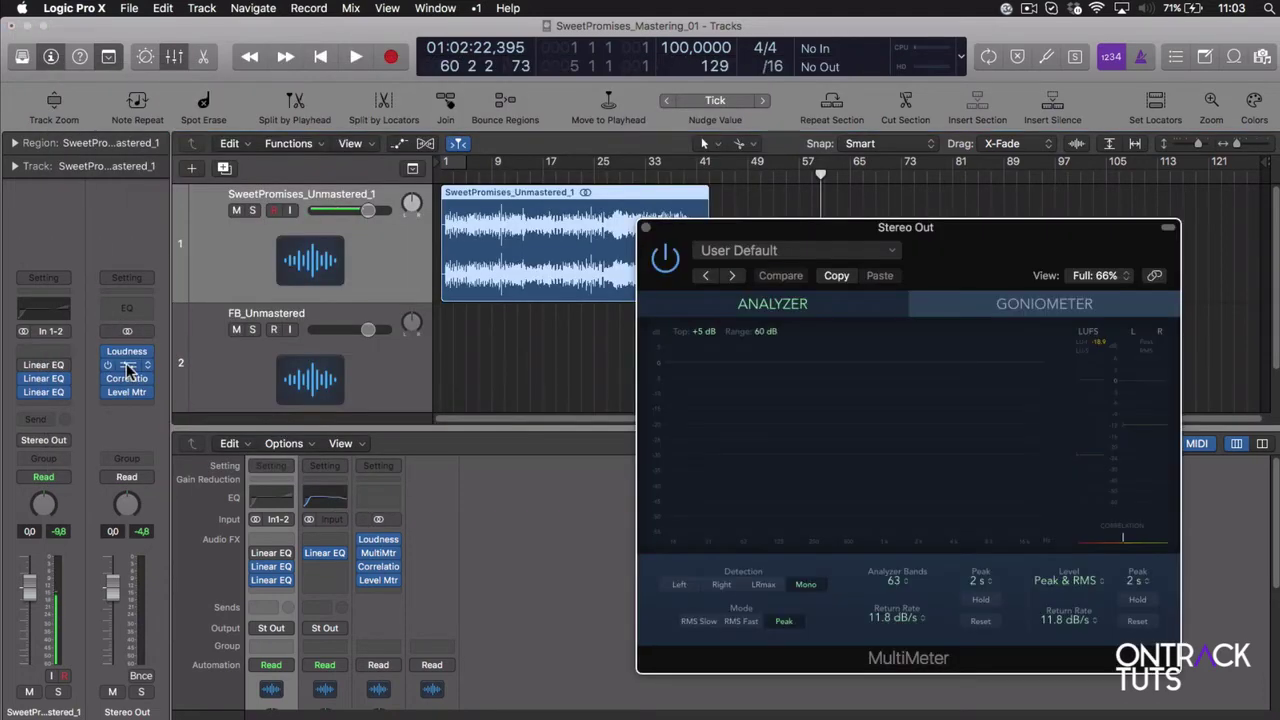
{"action": "left_click", "coordinate": [1022, 313]}
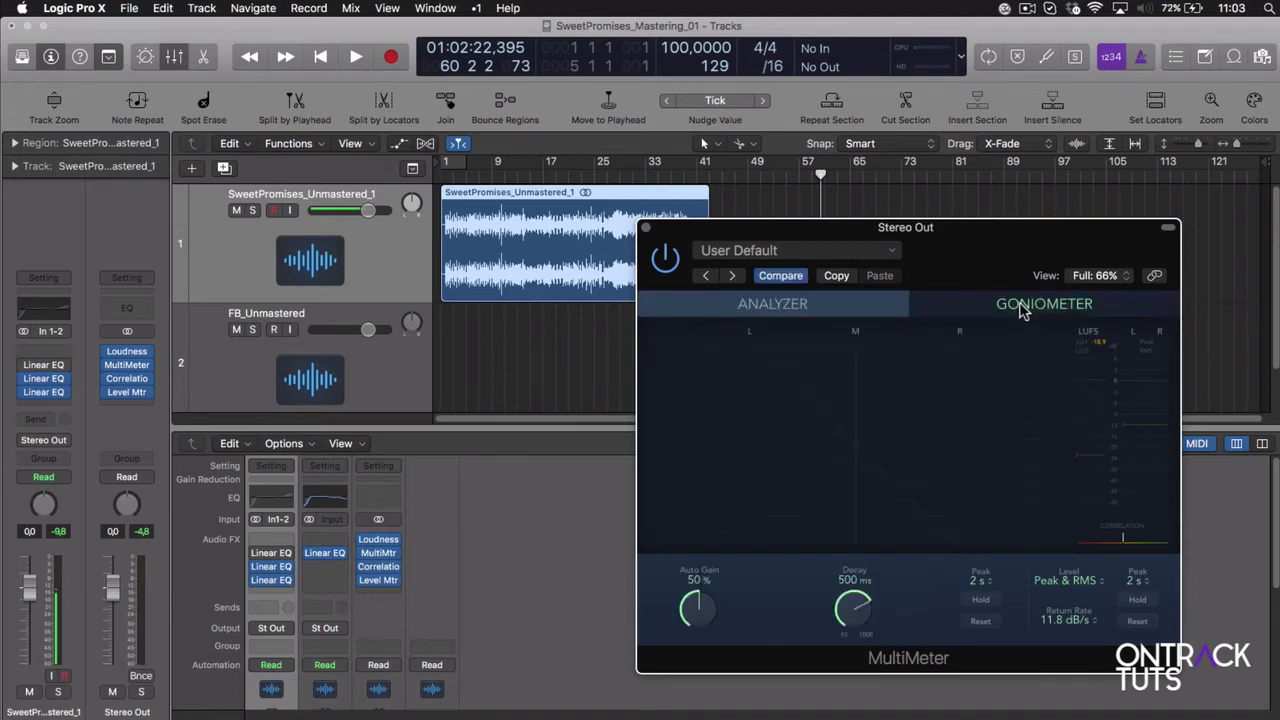
{"action": "left_click_drag", "start_coordinate": [899, 230], "coordinate": [975, 222]}
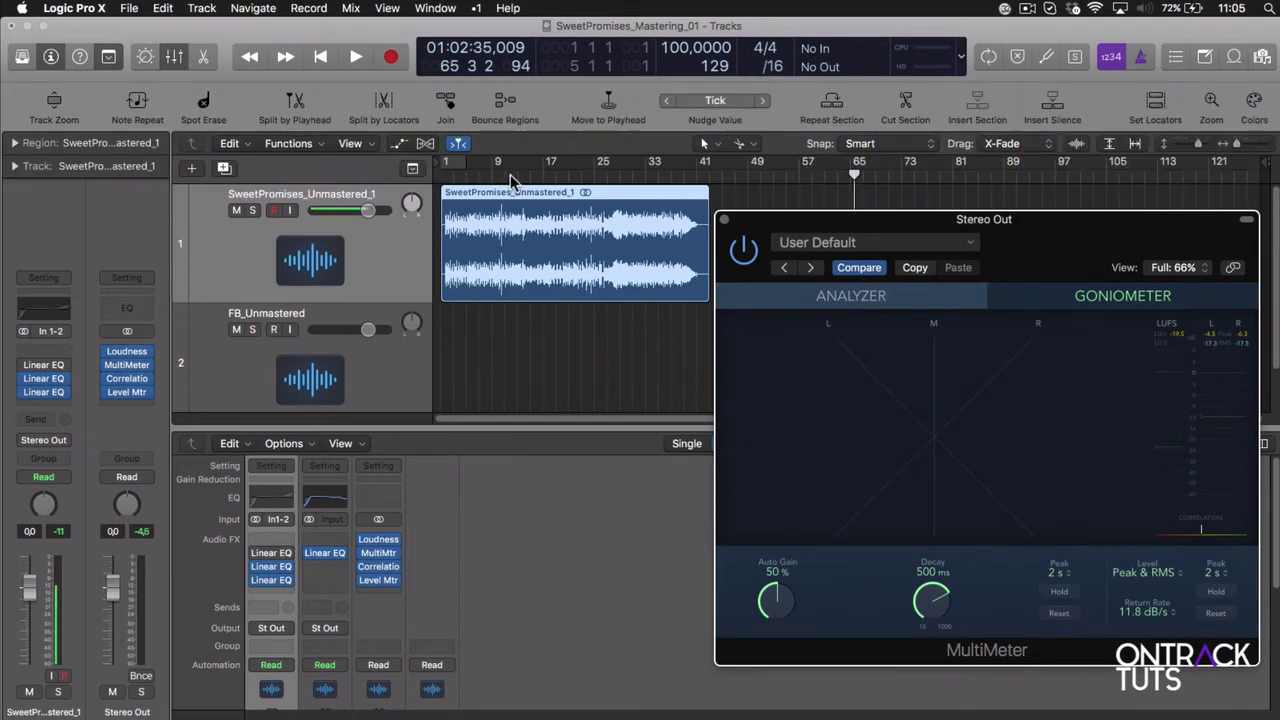
Step: With the Side Only EQ bypassed, audition a +13.8 dB boost at 500 Hz in the Mid Only EQ from bar 12, and reset the gain
{"action": "left_click", "coordinate": [510, 177]}
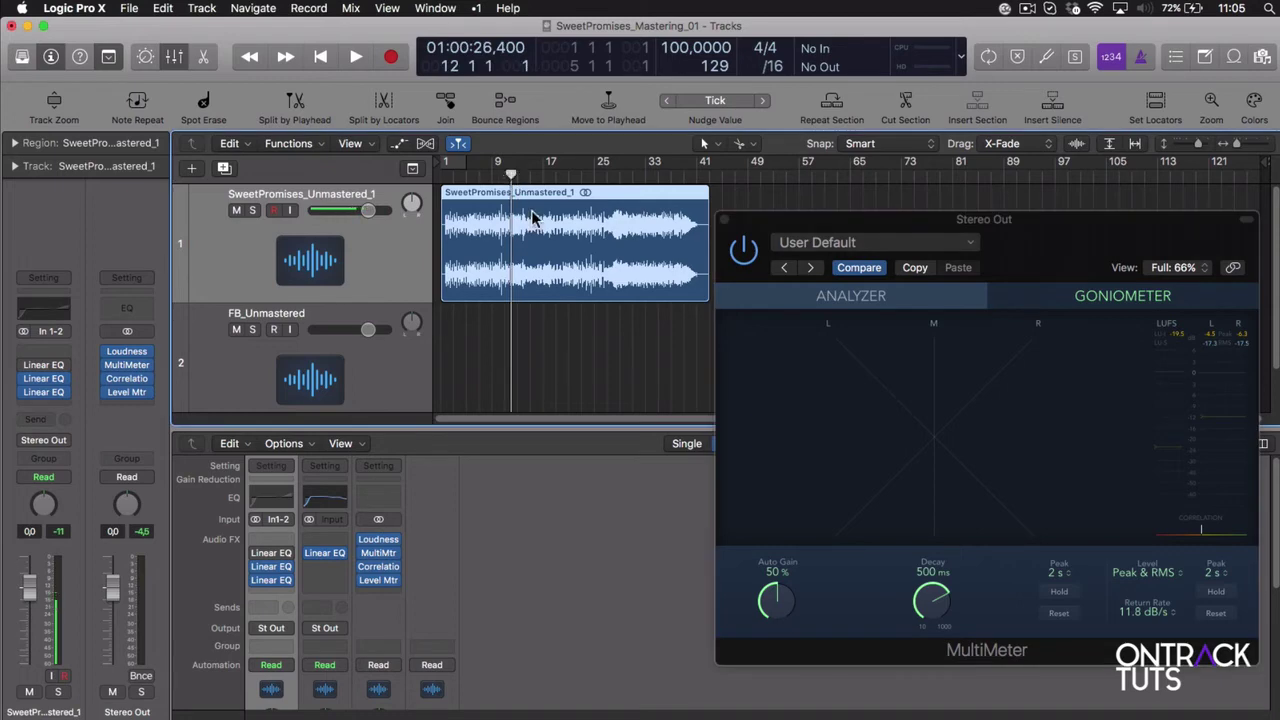
{"action": "left_click", "coordinate": [25, 393]}
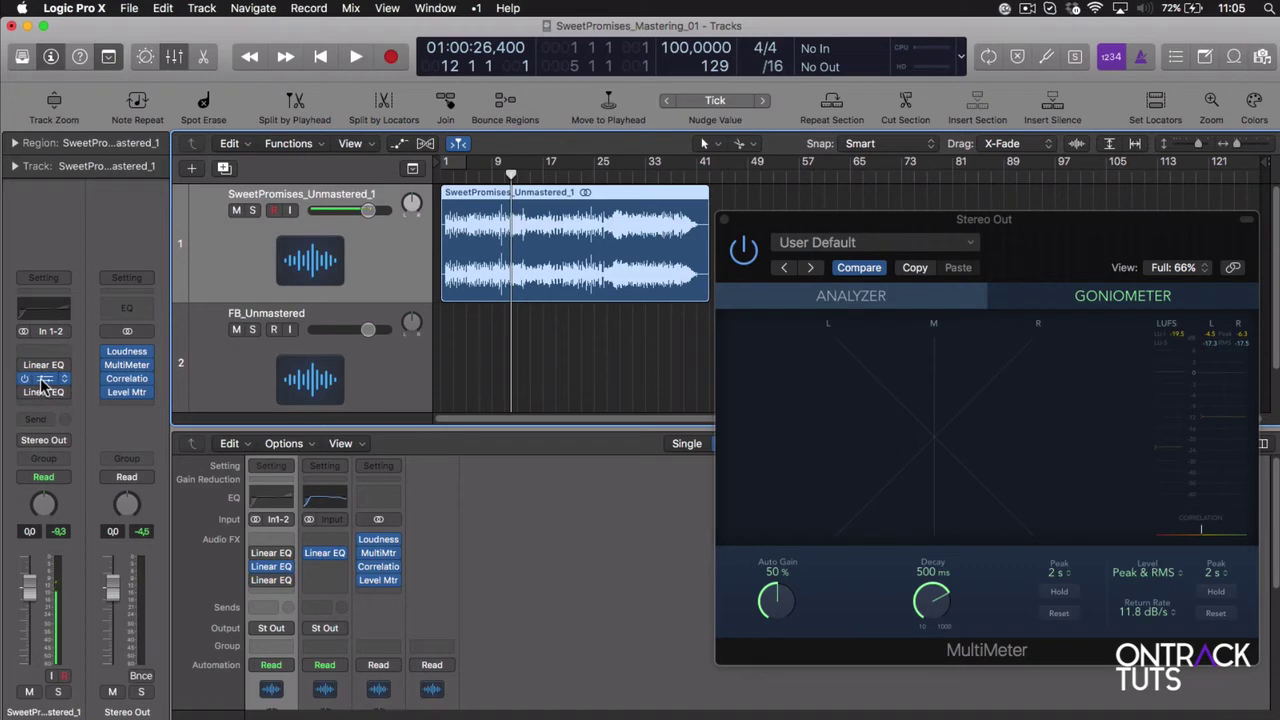
{"action": "left_click", "coordinate": [42, 380]}
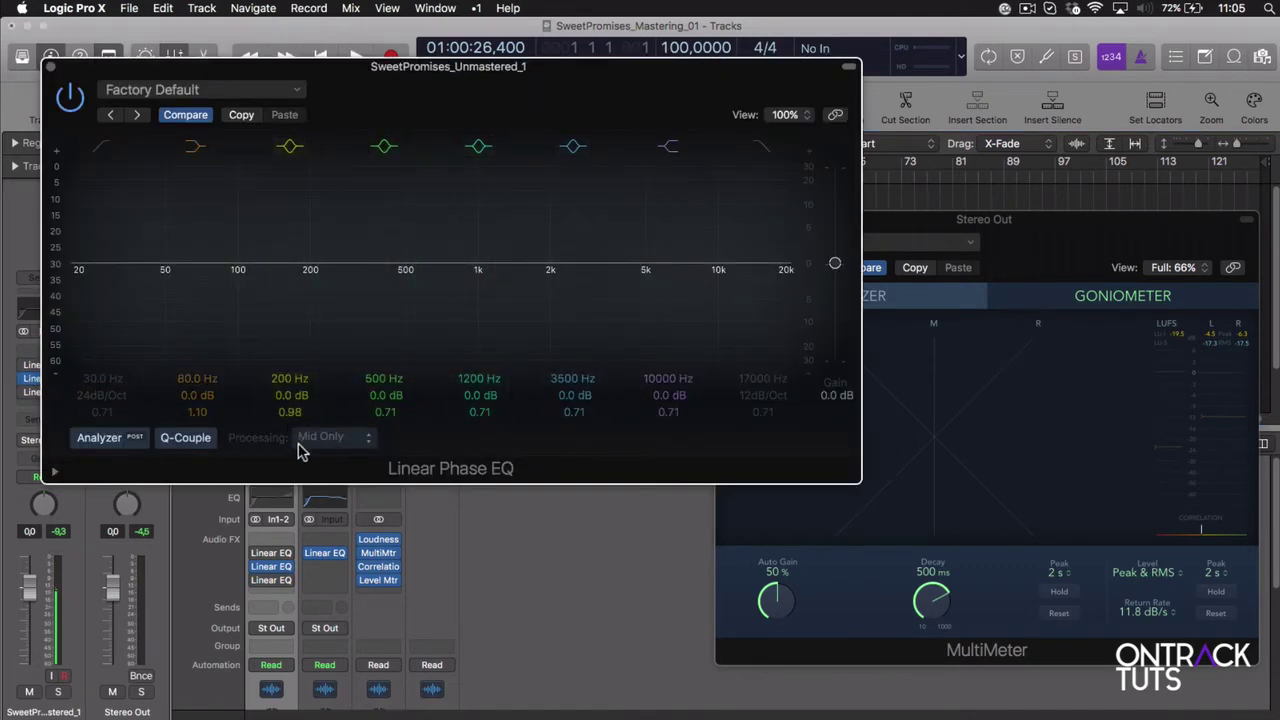
{"action": "key", "text": "space"}
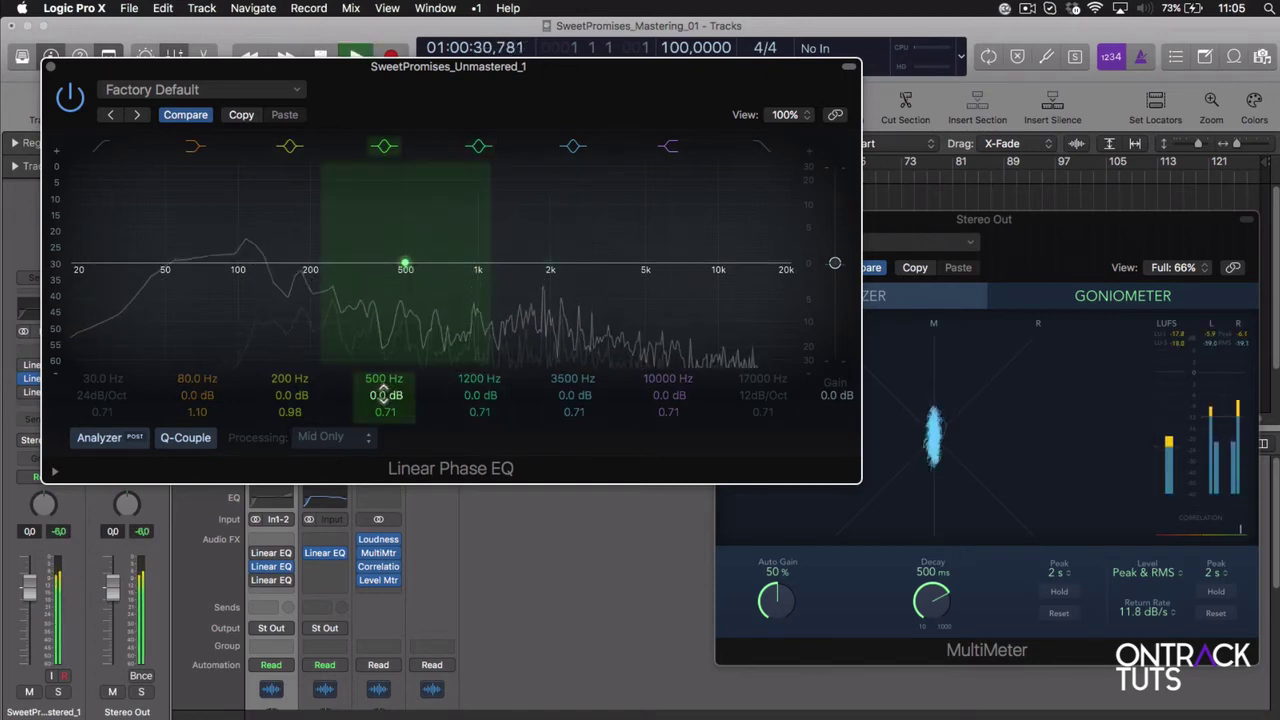
{"action": "left_click_drag", "start_coordinate": [385, 393], "coordinate": [385, 300]}
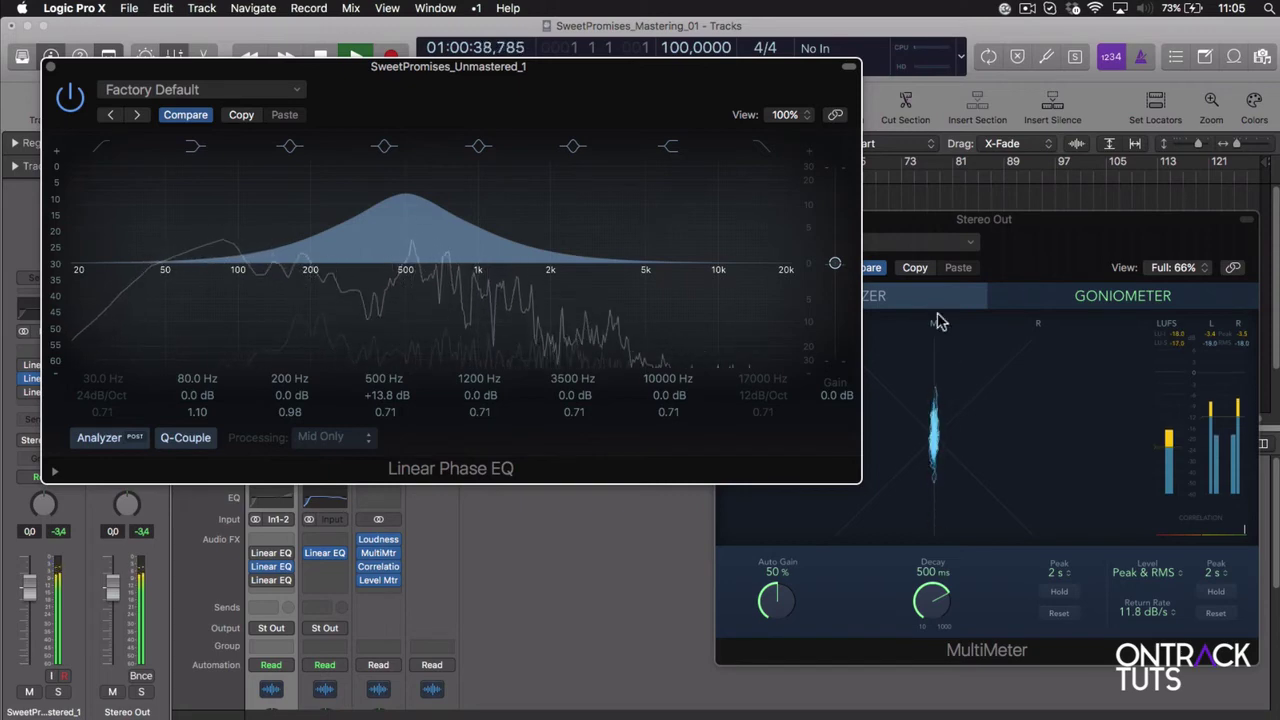
{"action": "key", "text": "space"}
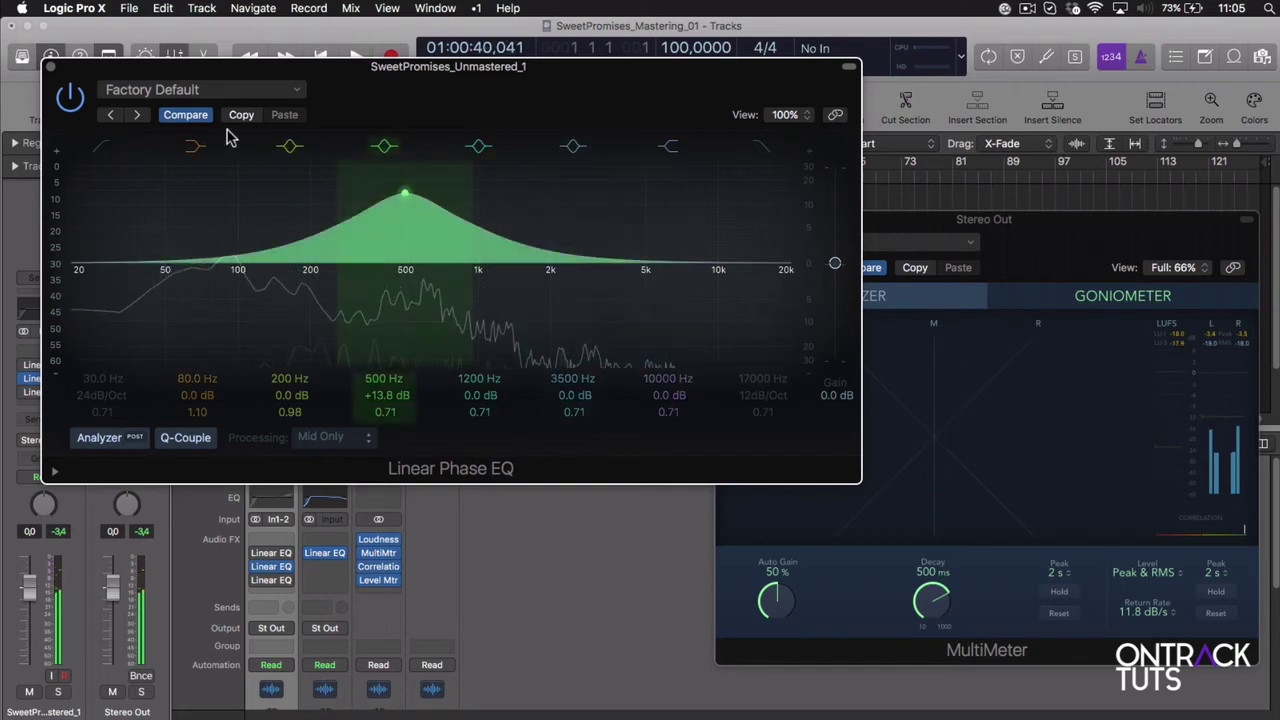
{"action": "left_click", "coordinate": [383, 397], "text": "alt"}
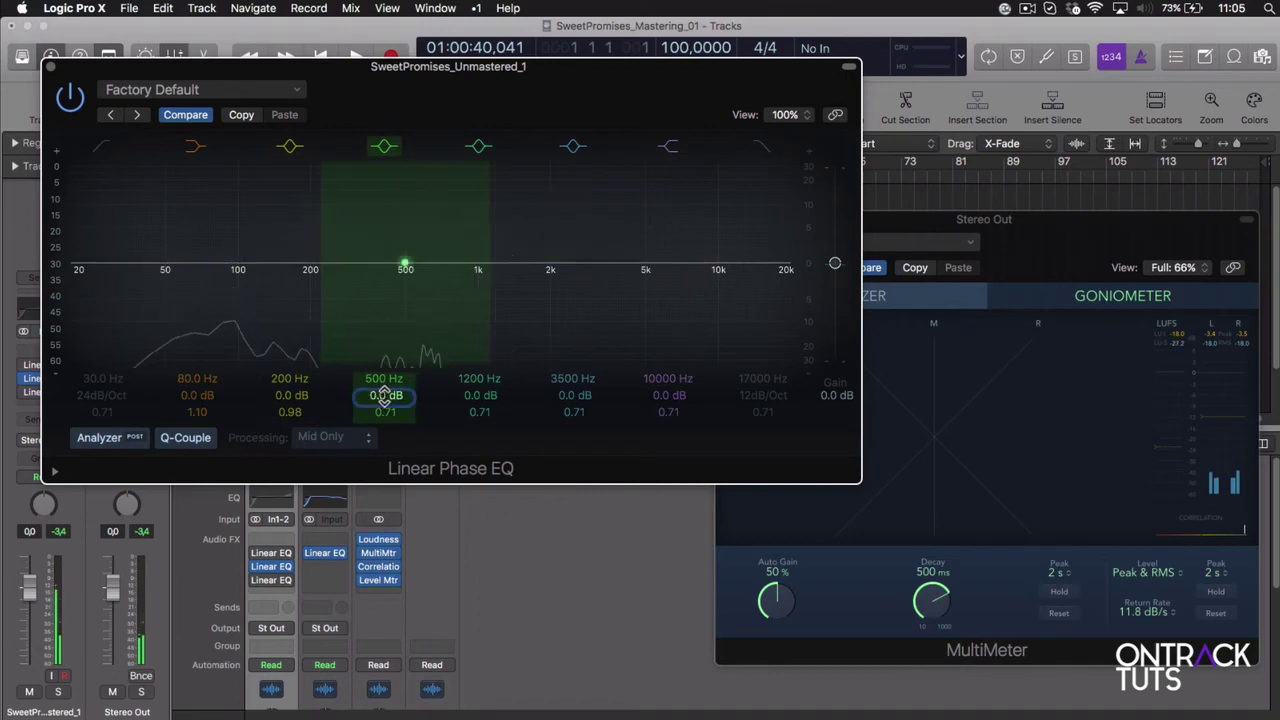
{"action": "left_click", "coordinate": [50, 66]}
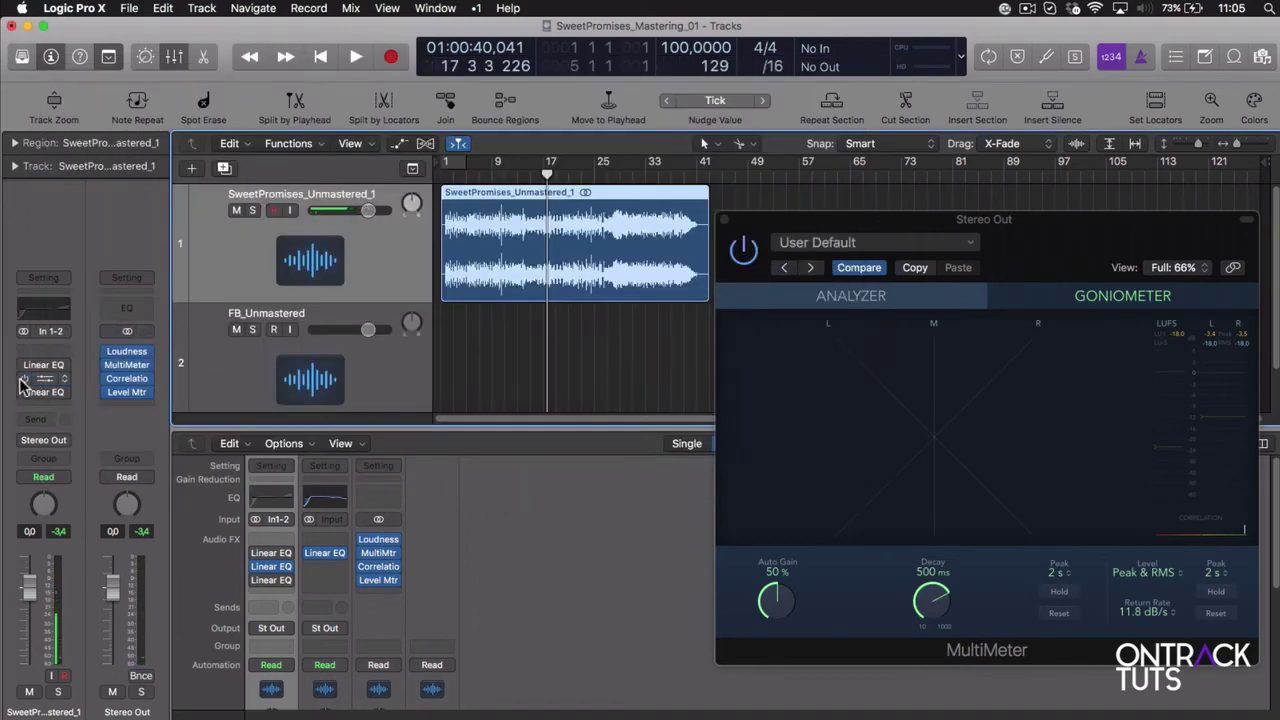
Step: With the Mid Only EQ bypassed, audition a +18.7 dB boost at 500 Hz in the Side Only EQ, and reset the gain
{"action": "left_click", "coordinate": [48, 394]}
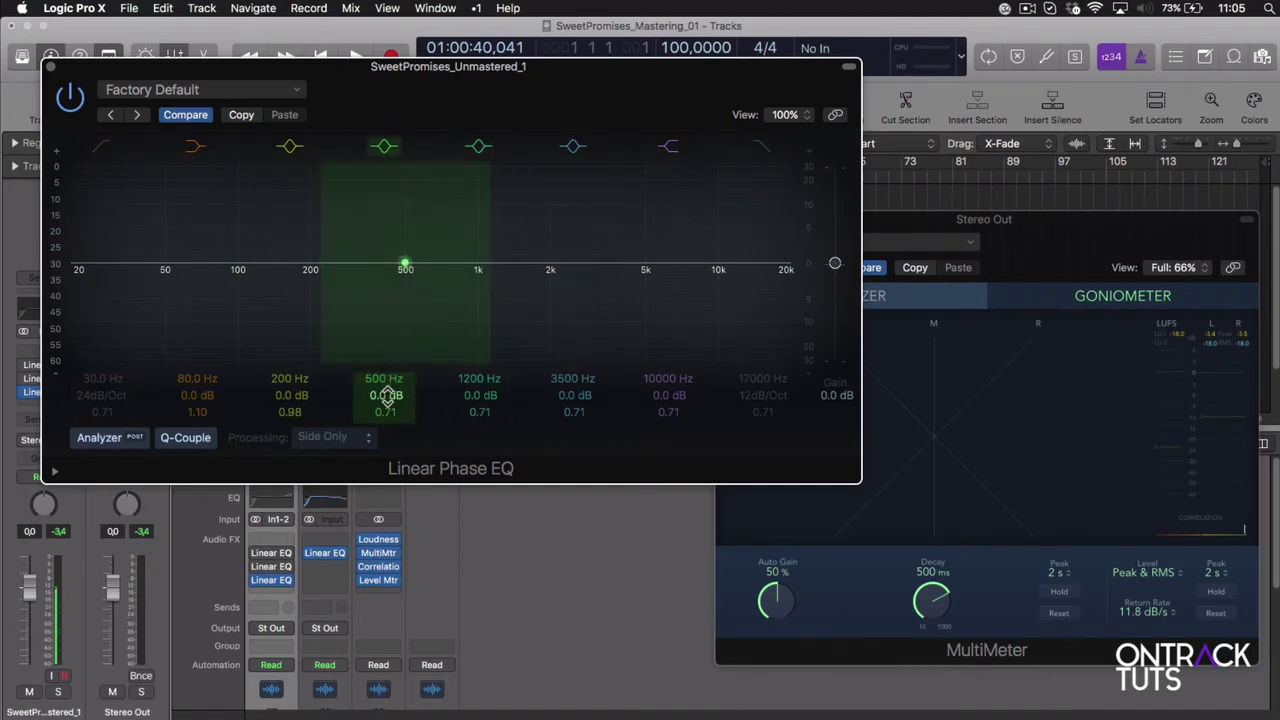
{"action": "key", "text": "space"}
{"action": "left_click_drag", "start_coordinate": [387, 397], "coordinate": [387, 325]}
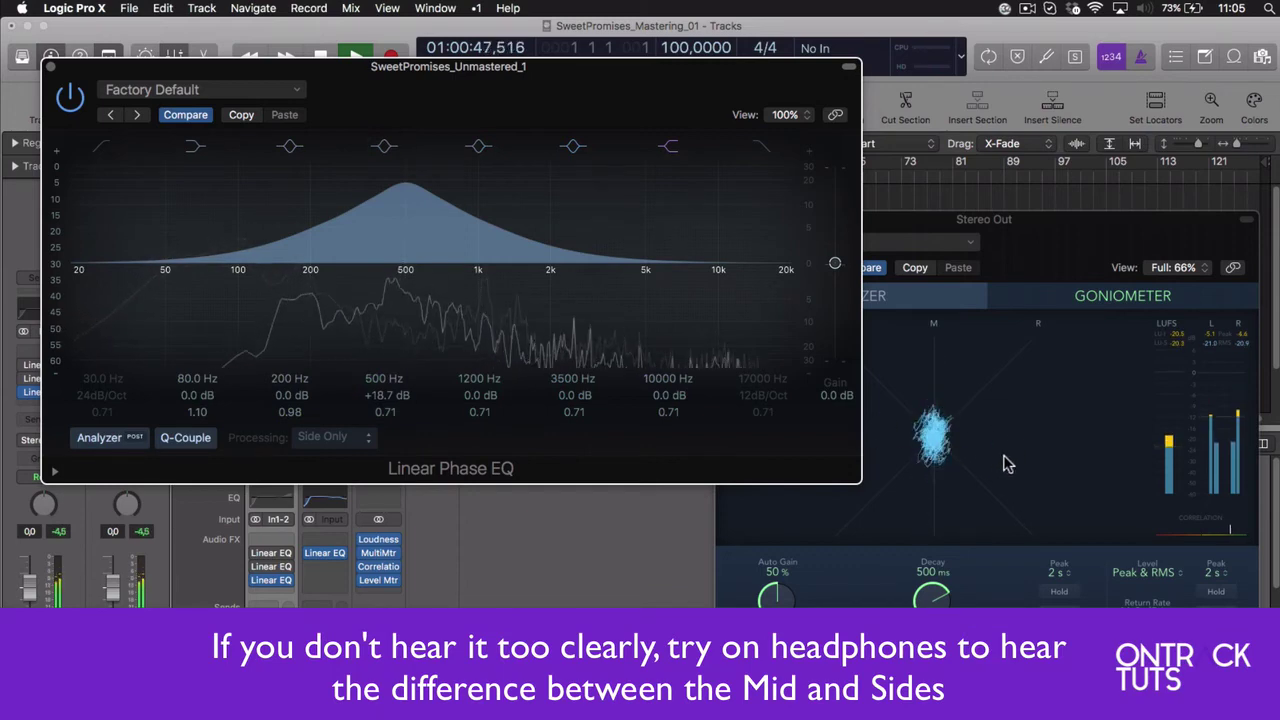
{"action": "left_click", "coordinate": [382, 397], "text": "alt"}
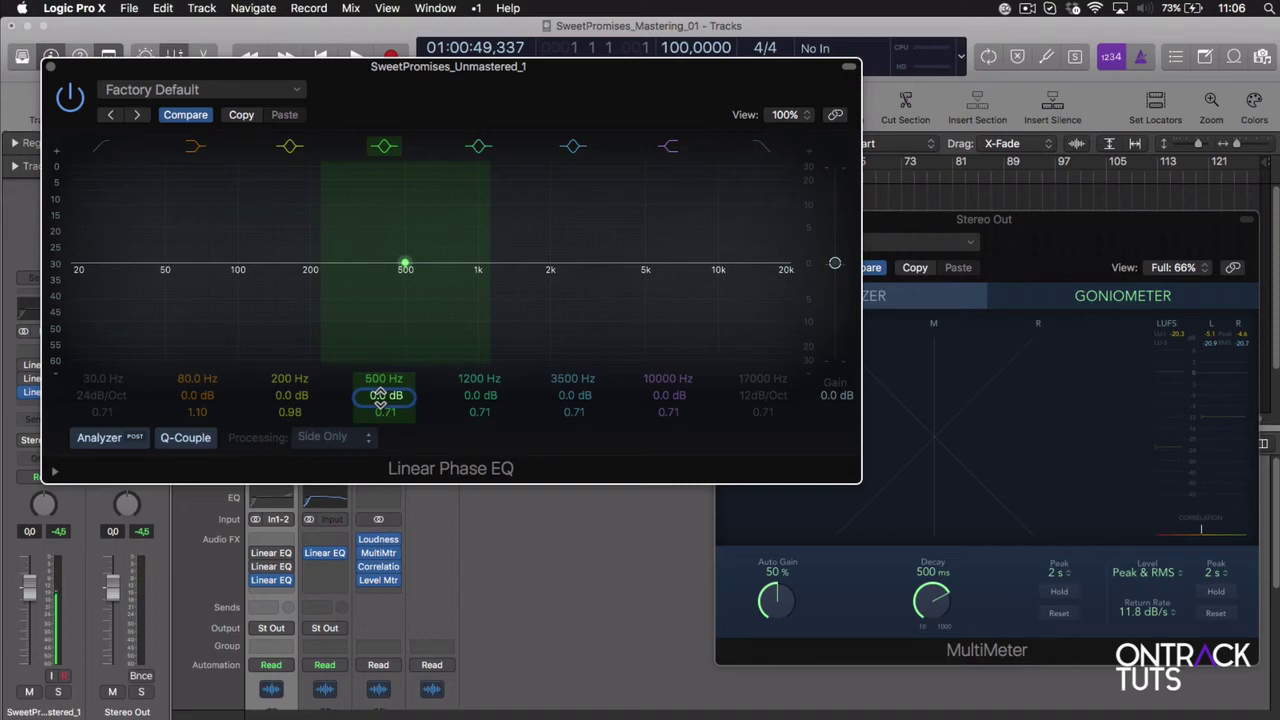
{"action": "left_click", "coordinate": [50, 66]}
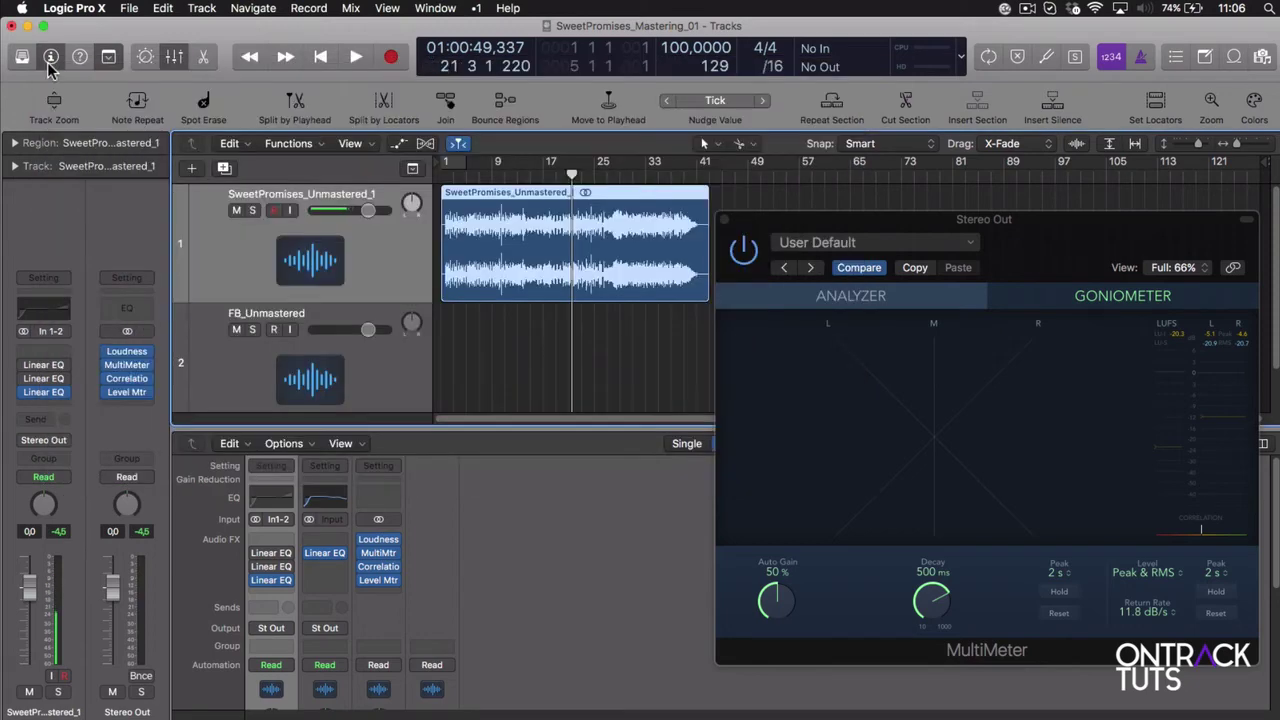
Step: Re-enable the Mid Only EQ, set its low cut to 40 Hz and boost its 200 Hz band by about 1.5 dB
{"action": "left_click", "coordinate": [25, 379]}
{"action": "left_click", "coordinate": [43, 381]}
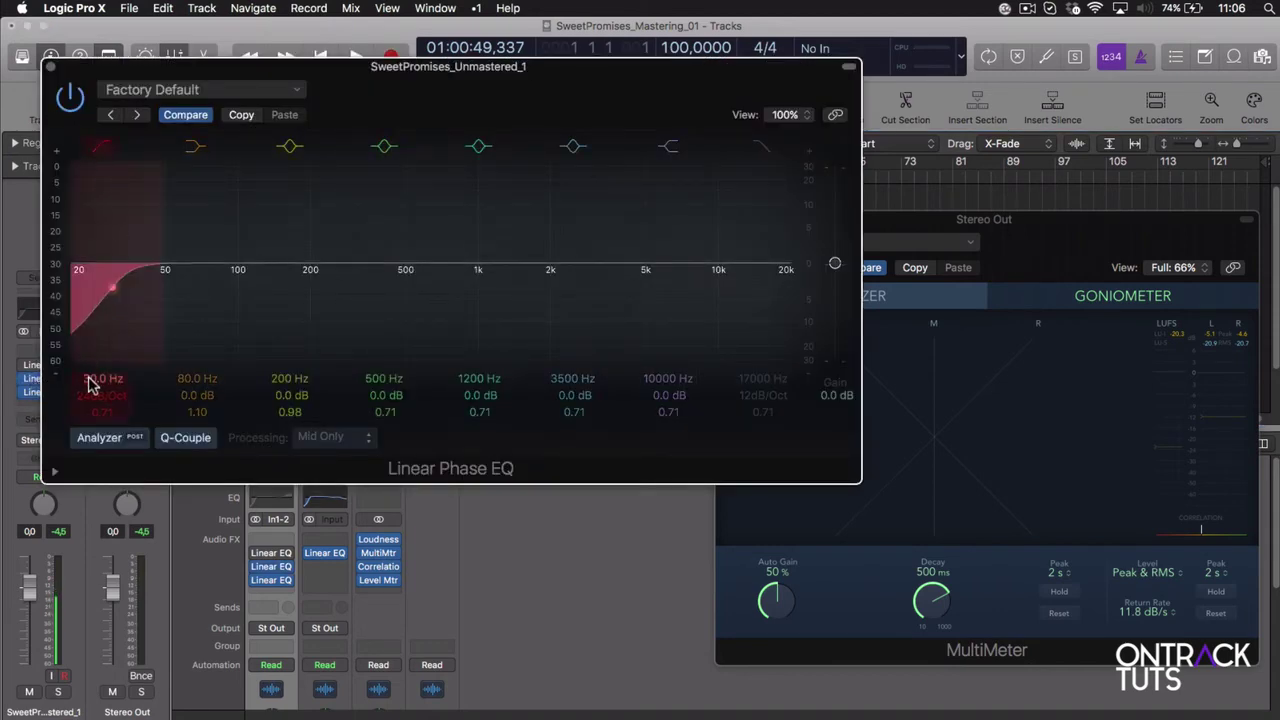
{"action": "left_click_drag", "start_coordinate": [97, 382], "coordinate": [97, 356]}
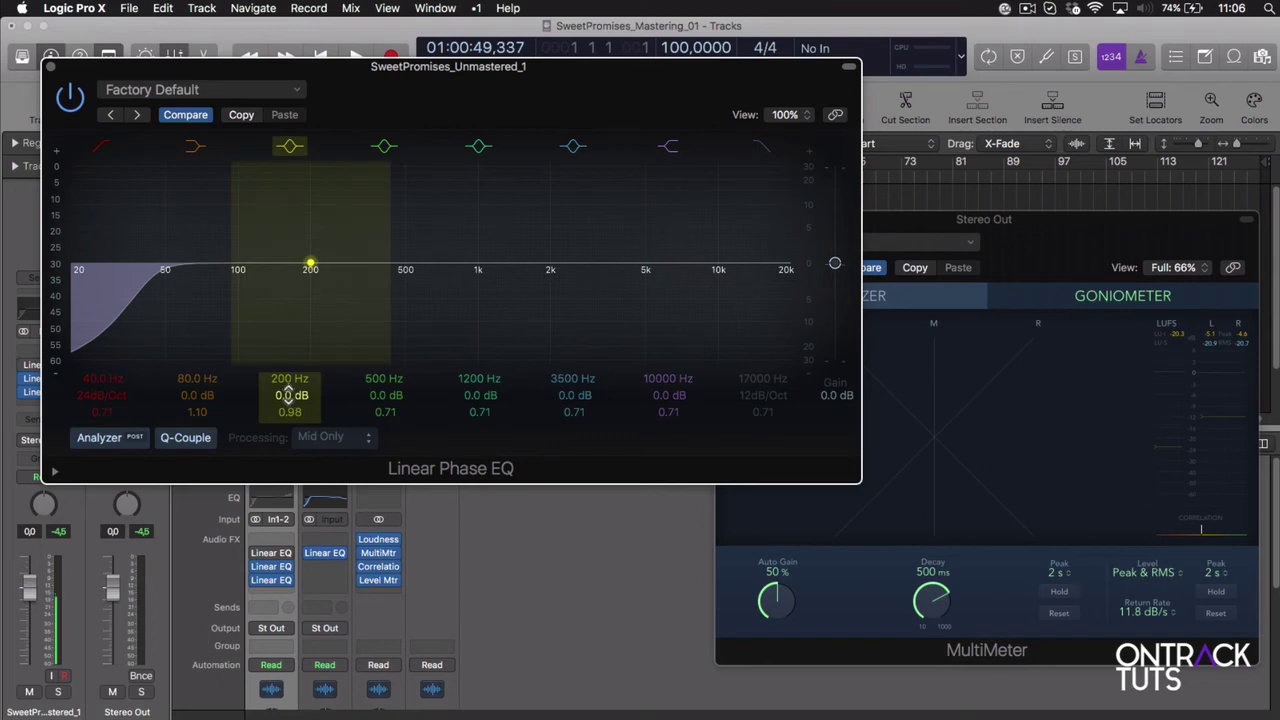
{"action": "left_click_drag", "start_coordinate": [289, 395], "coordinate": [289, 379]}
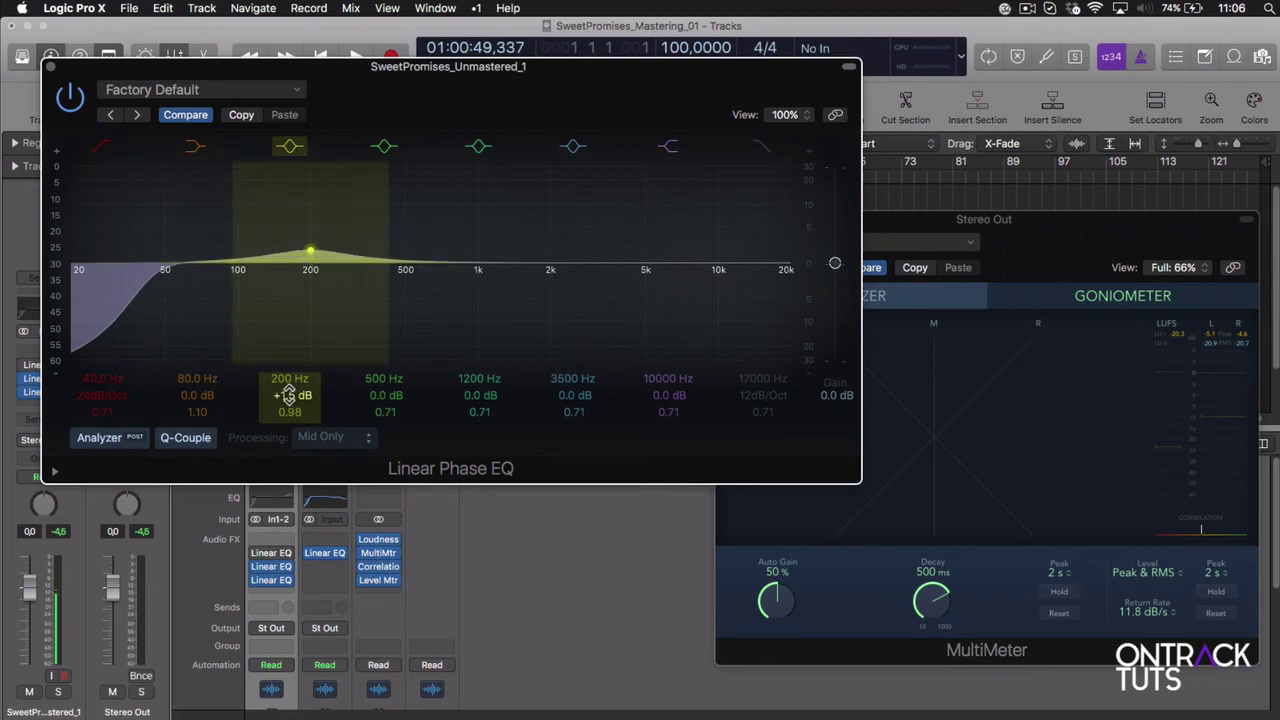
{"action": "left_click", "coordinate": [51, 68]}
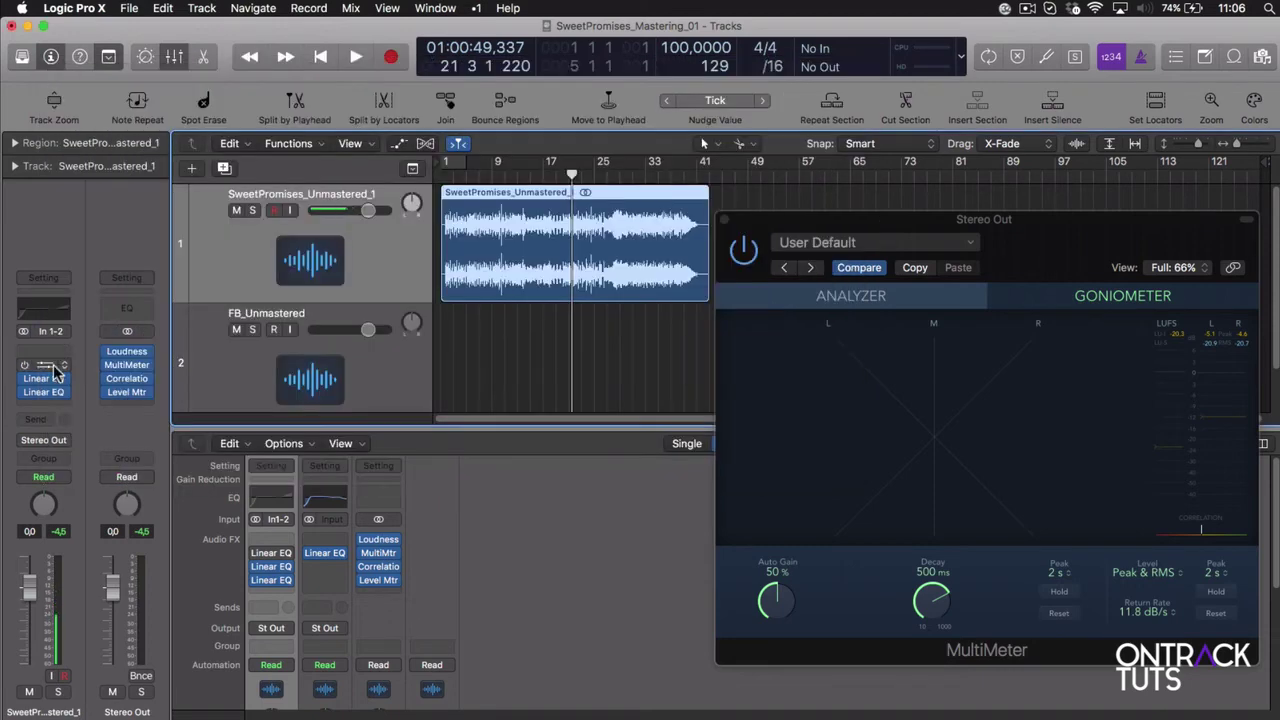
Step: In the Side Only EQ, set the low cut to 230 Hz and boost the 10000 Hz high shelf by about 3 dB
{"action": "left_click", "coordinate": [42, 393]}
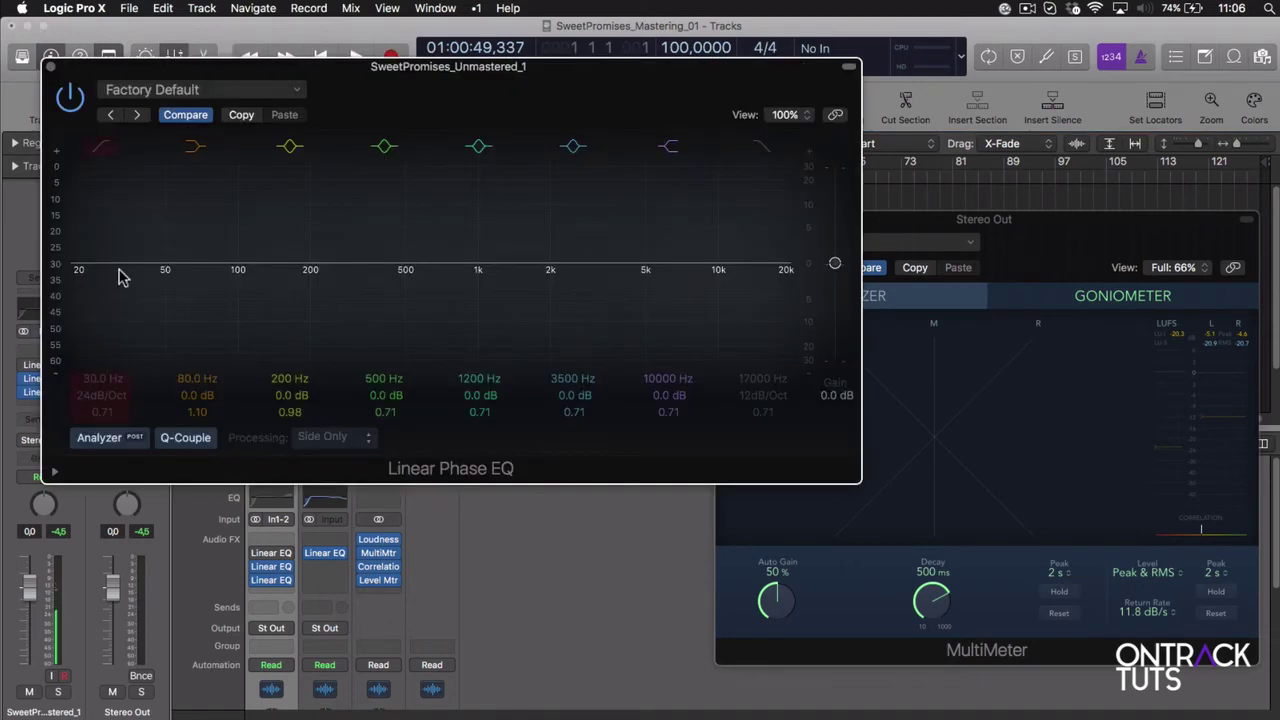
{"action": "left_click", "coordinate": [99, 147]}
{"action": "left_click_drag", "start_coordinate": [97, 381], "coordinate": [97, 334]}
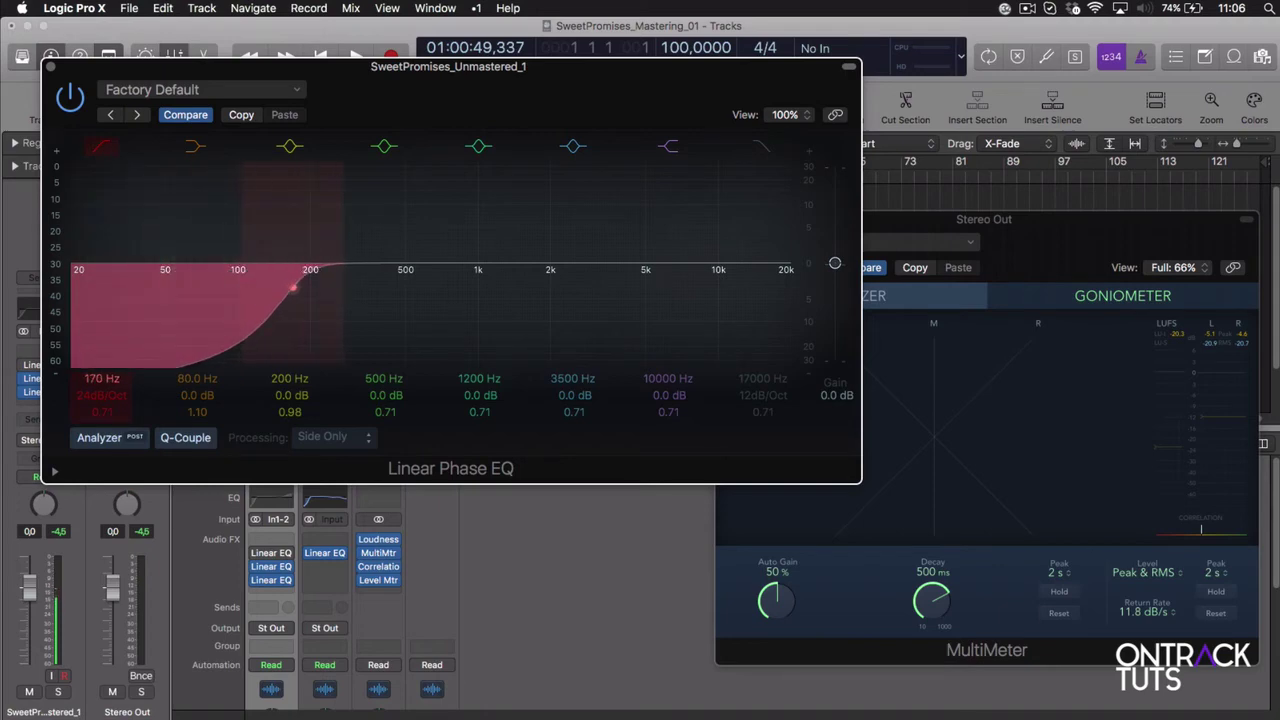
{"action": "left_click_drag", "start_coordinate": [97, 334], "coordinate": [97, 319]}
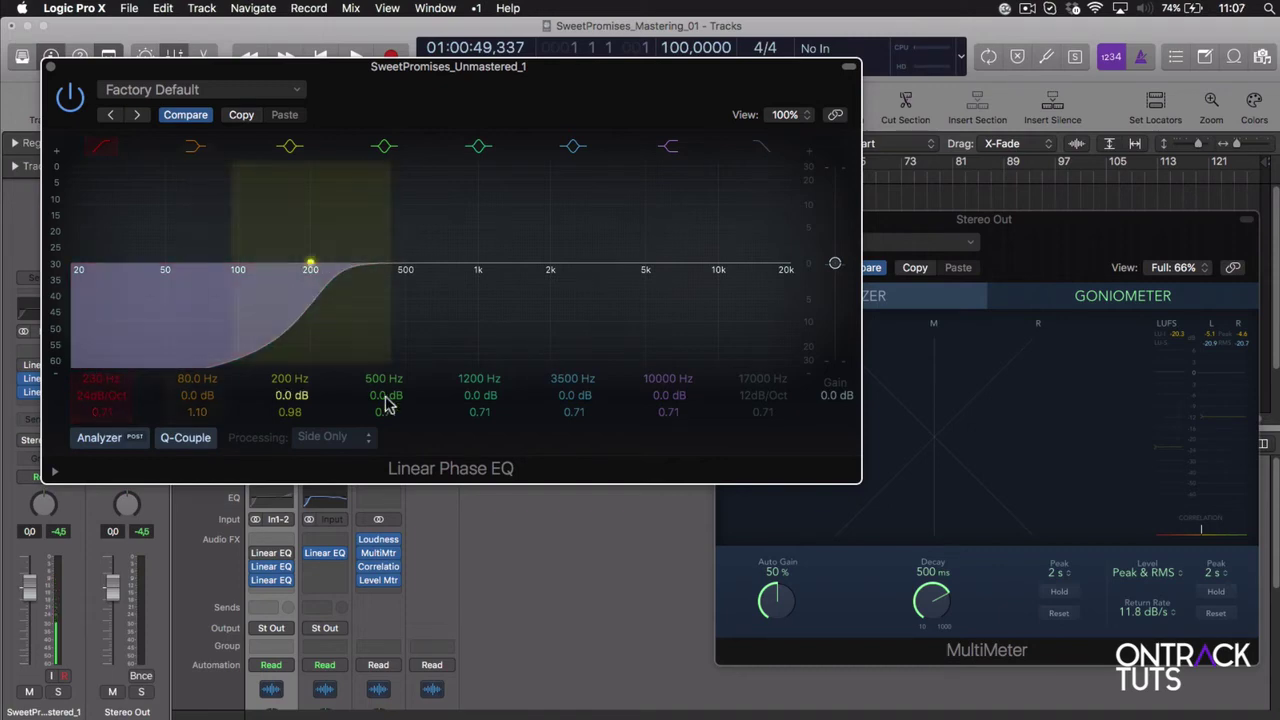
{"action": "left_click_drag", "start_coordinate": [665, 397], "coordinate": [665, 380]}
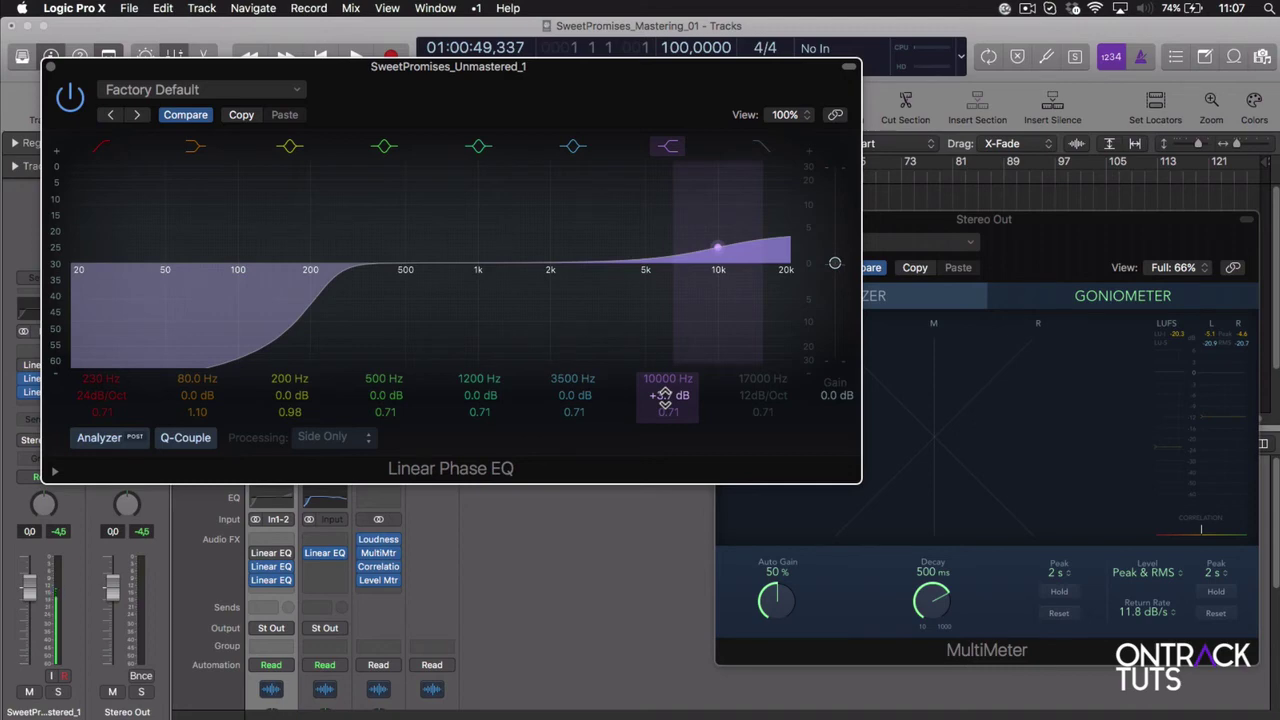
{"action": "left_click", "coordinate": [49, 66]}
Step: Audition SweetPromises_Unmastered_1 from bar 11 with the Mid Only and Side Only EQs enabled
{"action": "left_click", "coordinate": [507, 172]}
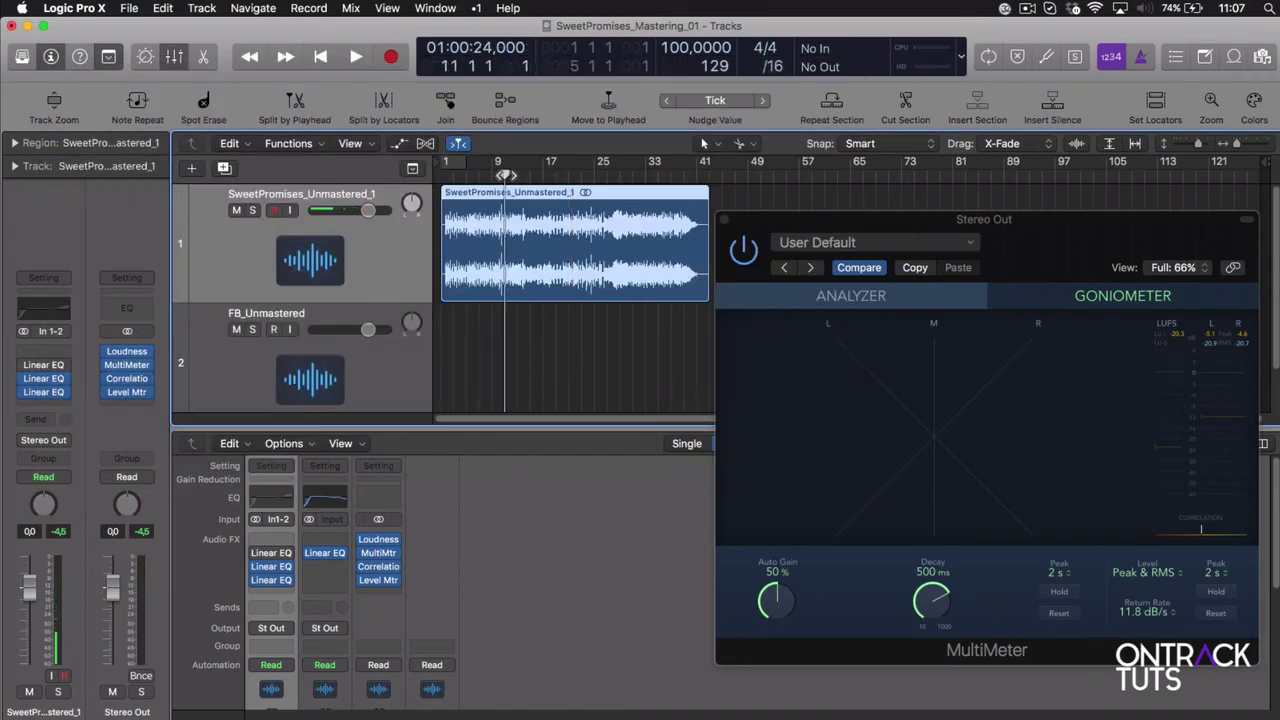
{"action": "key", "text": "space"}
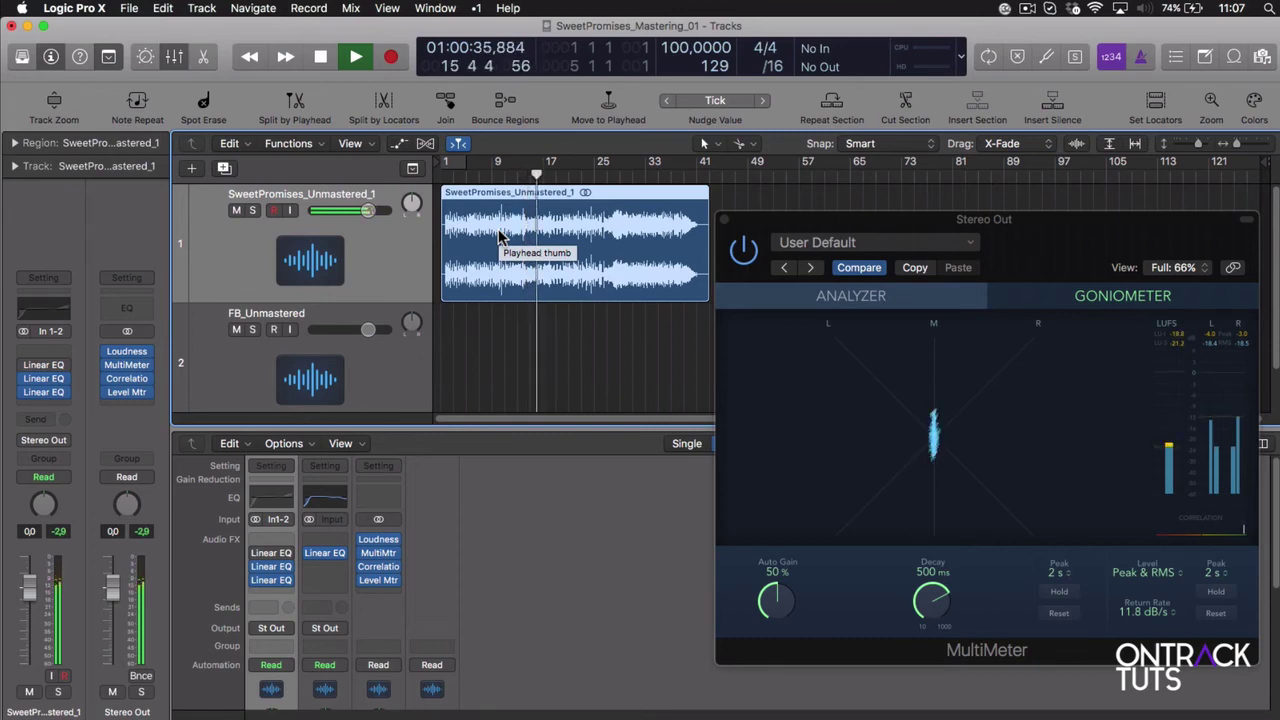
{"action": "key", "text": "space"}
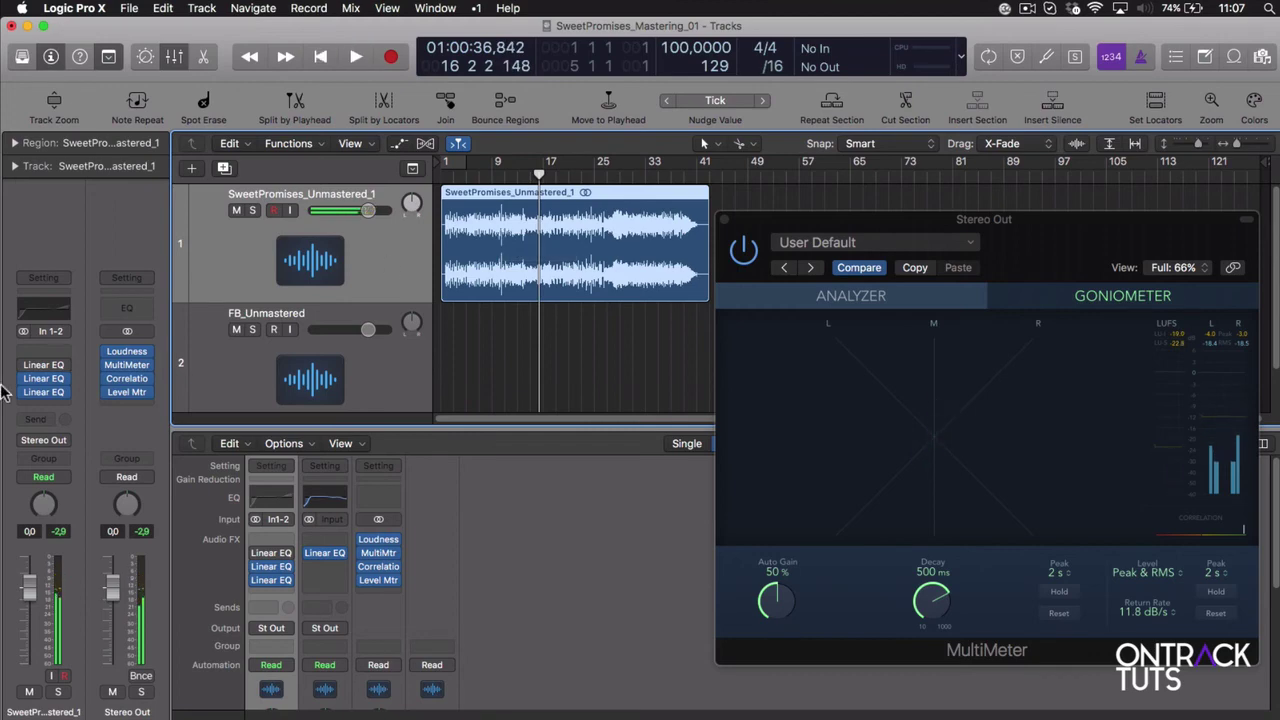
Step: Bypass the Mid Only and Side Only EQs, enable the first Linear EQ on the SweetPromises track, and audition the song
{"action": "left_click", "coordinate": [25, 380]}
{"action": "left_click", "coordinate": [25, 392]}
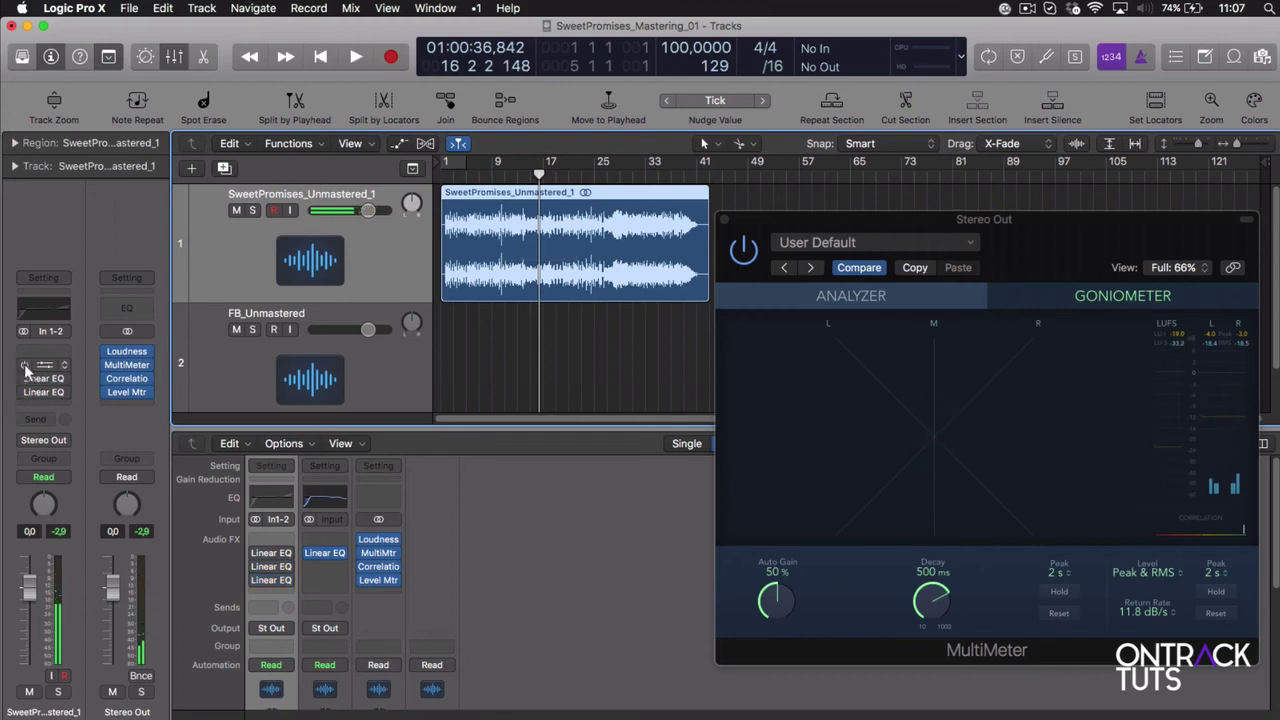
{"action": "left_click", "coordinate": [25, 365]}
{"action": "left_click", "coordinate": [500, 176]}
{"action": "key", "text": "space"}
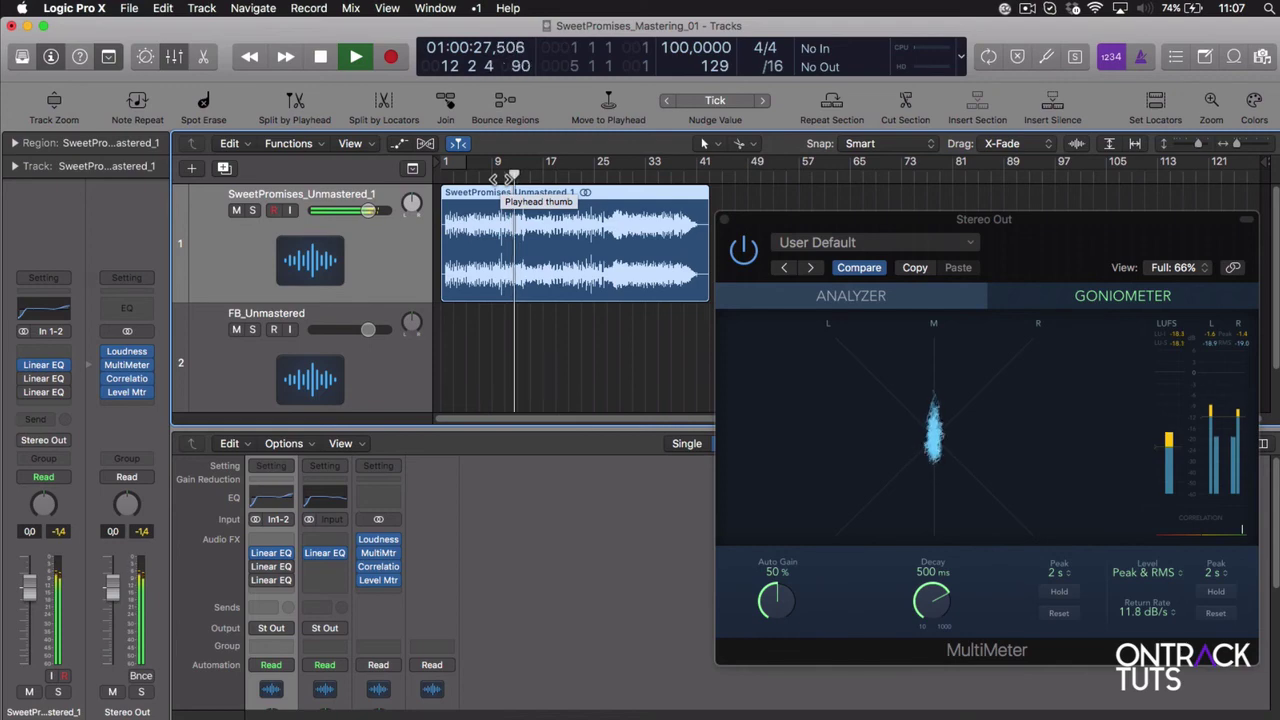
{"action": "key", "text": "space"}
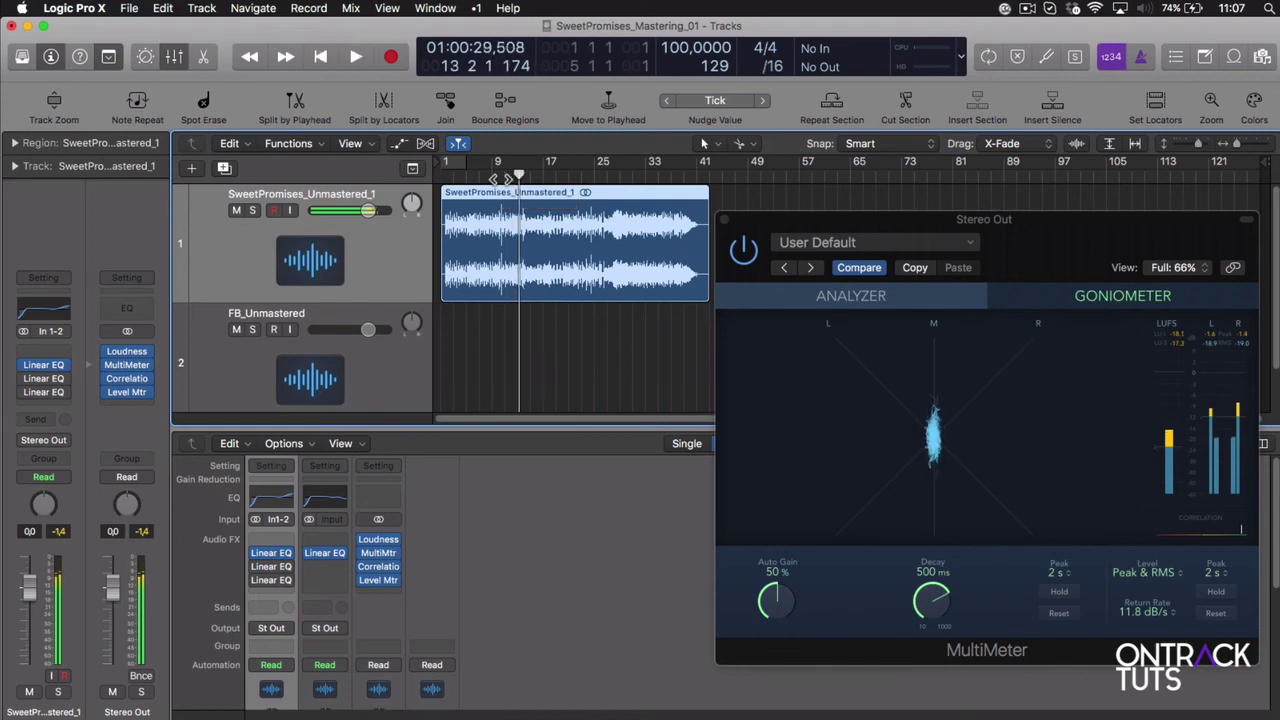
Step: Bypass the first Linear EQ, re-enable the Mid Only and Side Only EQs, and replay the same passage for comparison
{"action": "left_click", "coordinate": [501, 179]}
{"action": "left_click_drag", "start_coordinate": [38, 352], "coordinate": [28, 395]}
{"action": "key", "text": "space"}
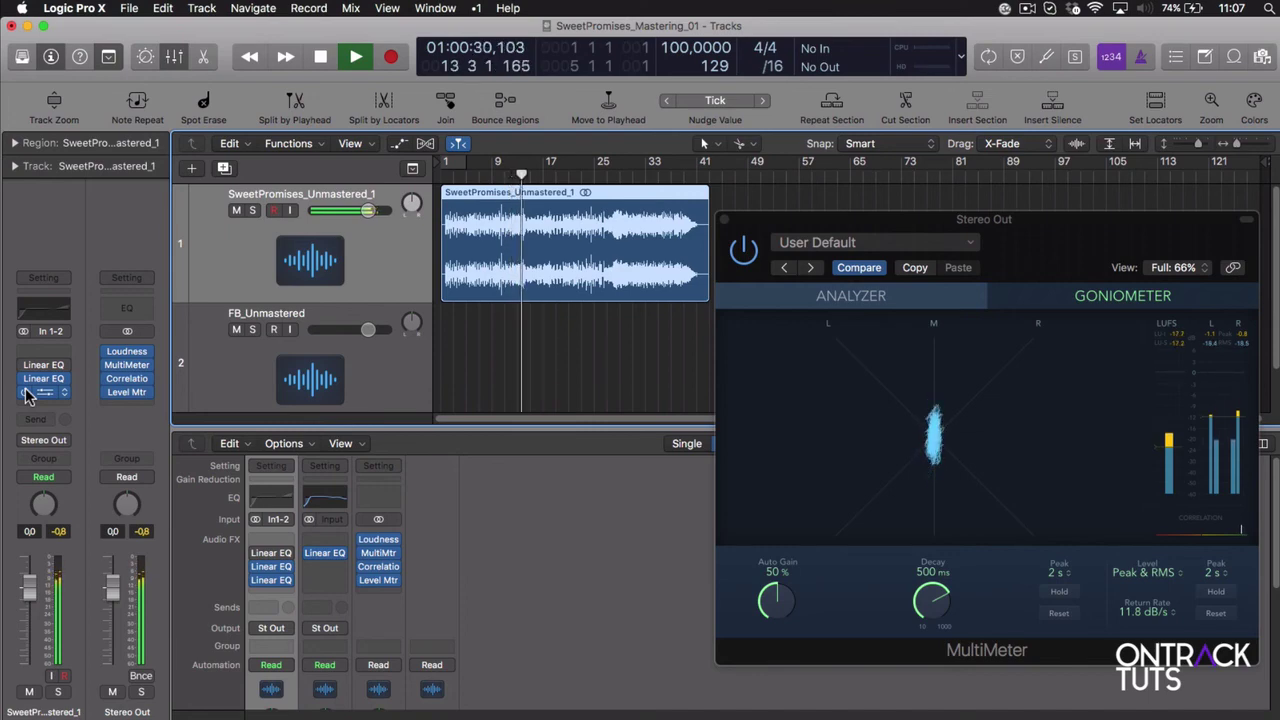
{"action": "key", "text": "space"}
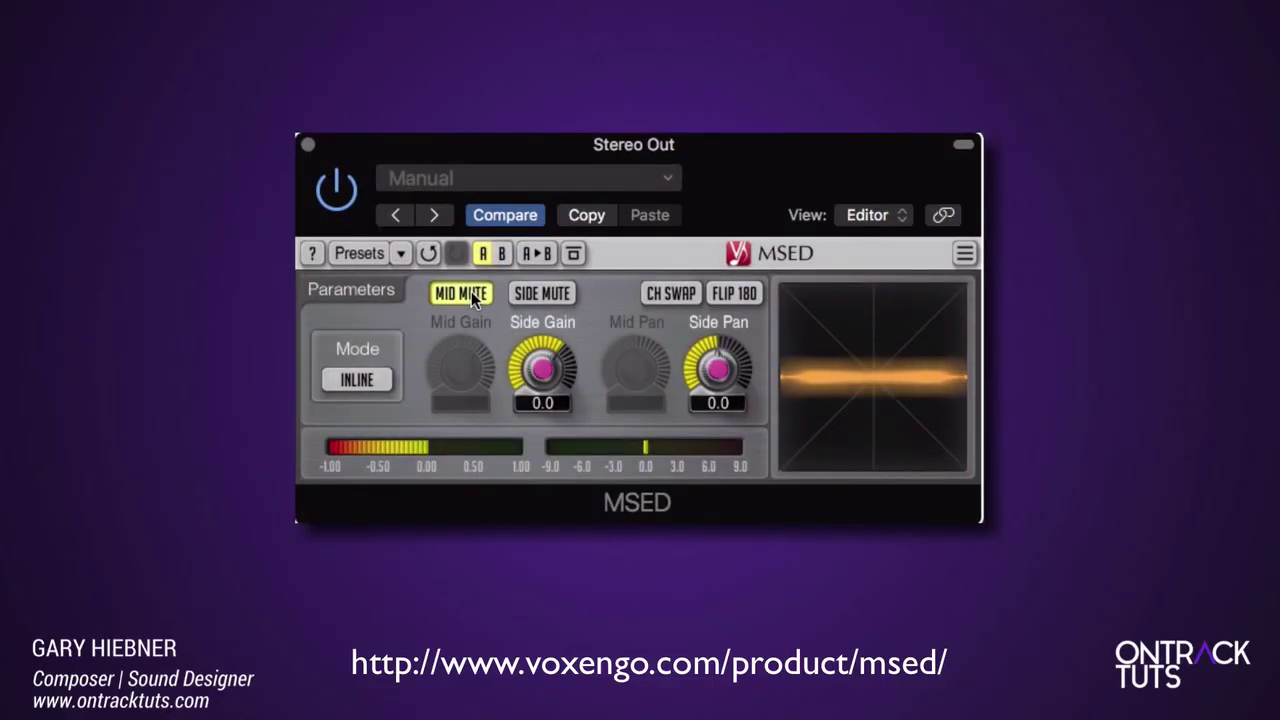
Step: Switch to the MSED plug-in, unmute the mid signal, and audition with the side signal muted before unmuting it
{"action": "left_click", "coordinate": [471, 291]}
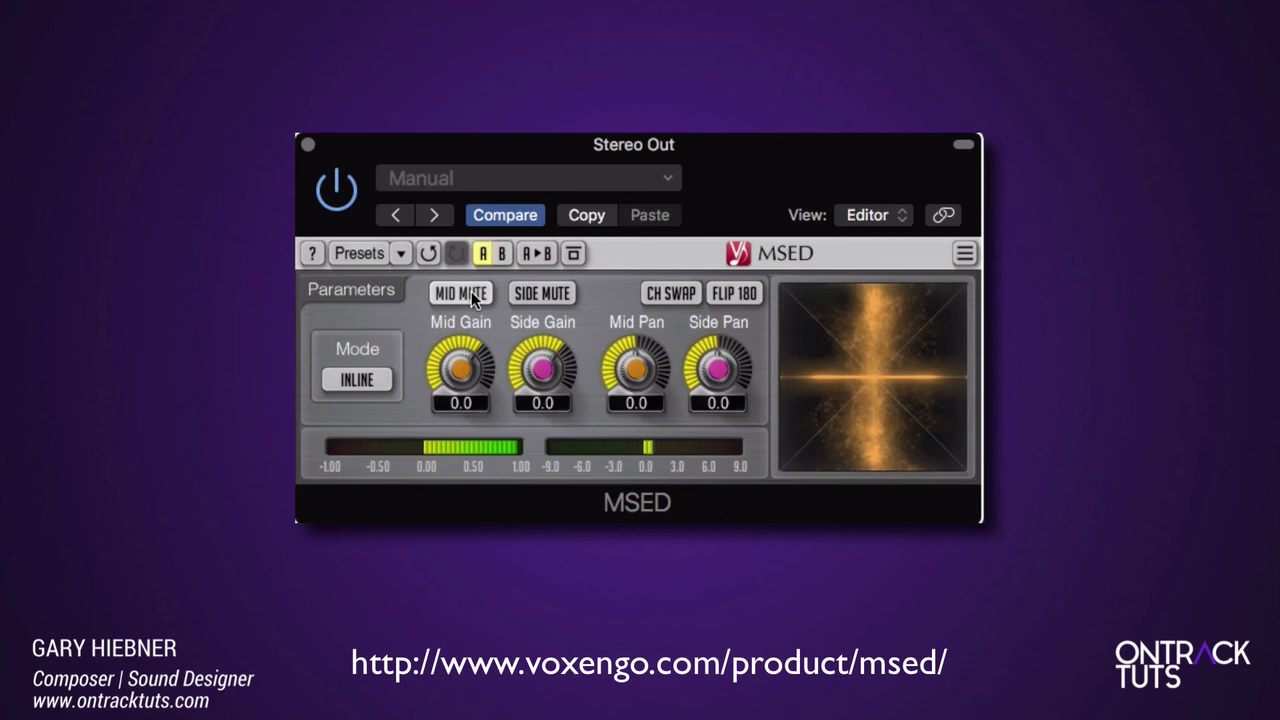
{"action": "left_click", "coordinate": [549, 286]}
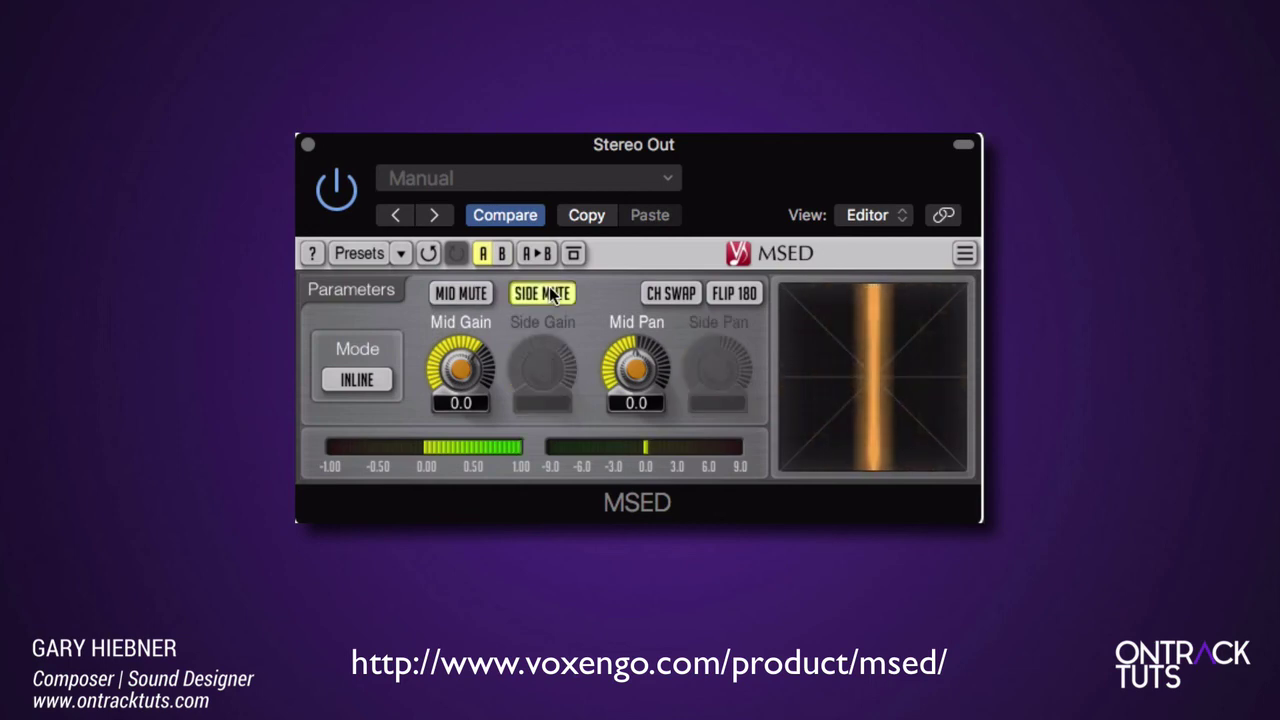
{"action": "left_click", "coordinate": [549, 286]}
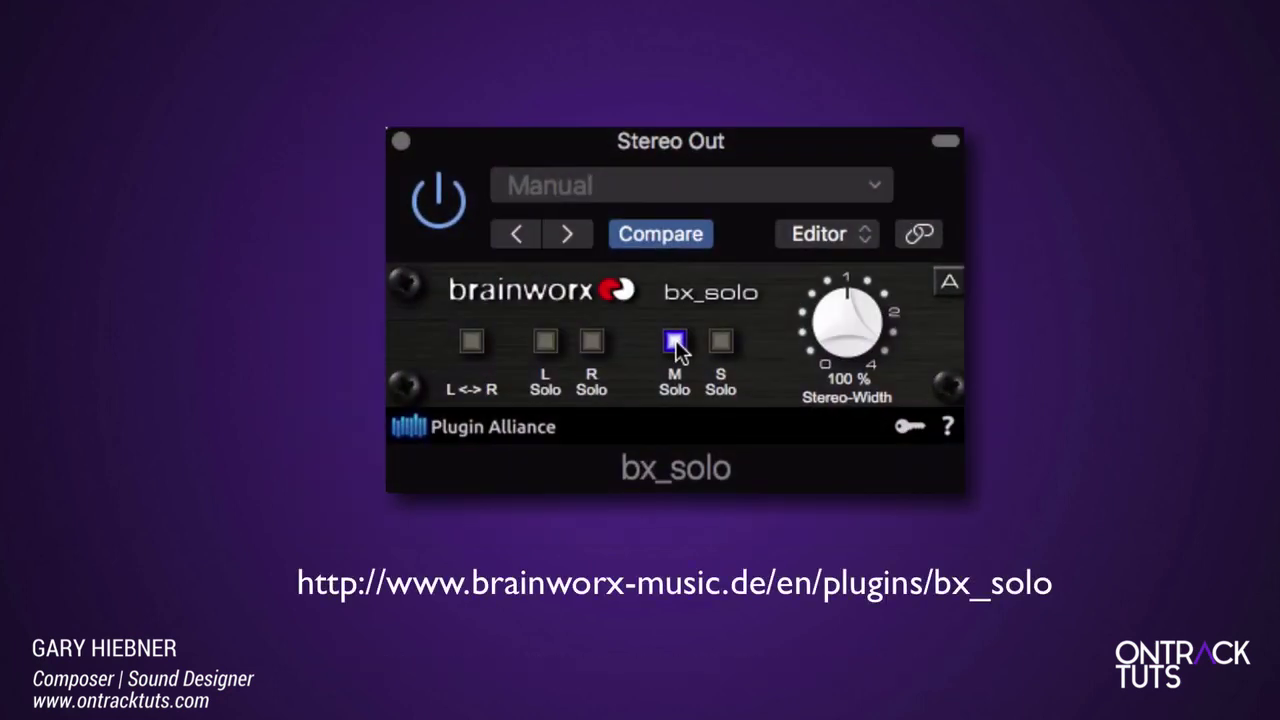
Step: Switch to the bx_solo plug-in, turn off the mid solo, and solo the side signal
{"action": "left_click", "coordinate": [677, 344]}
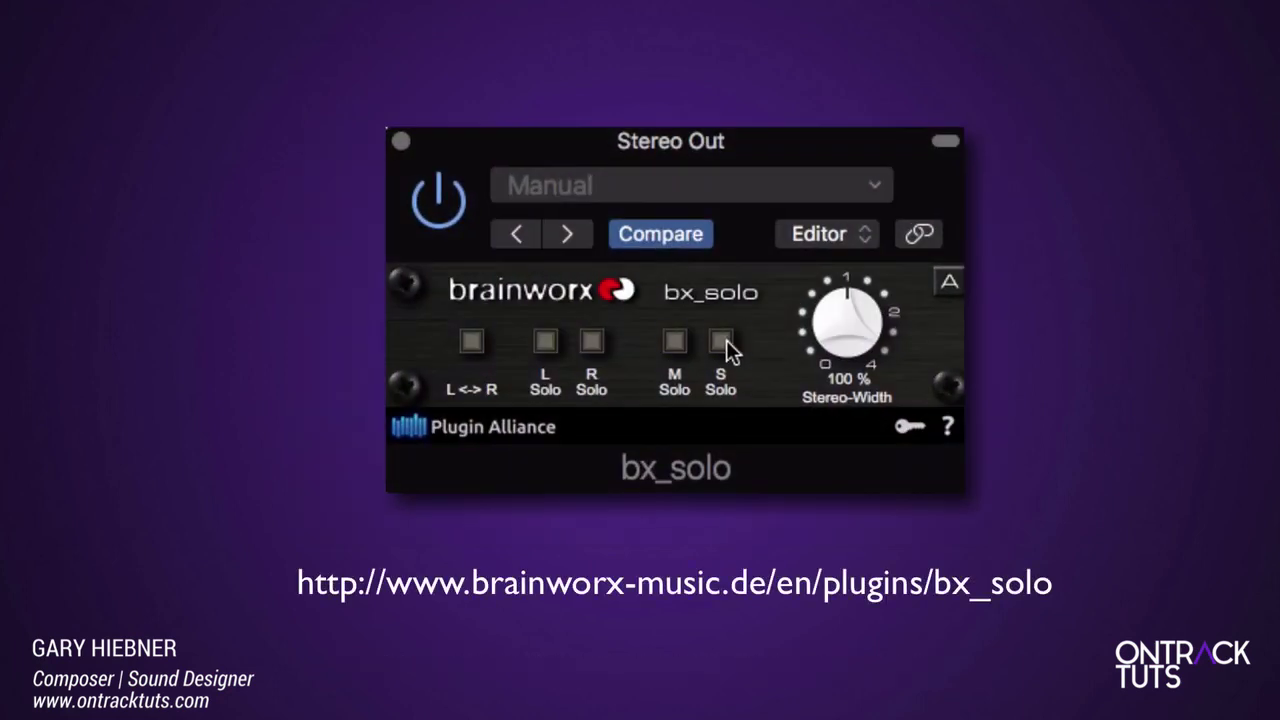
{"action": "left_click", "coordinate": [724, 345]}
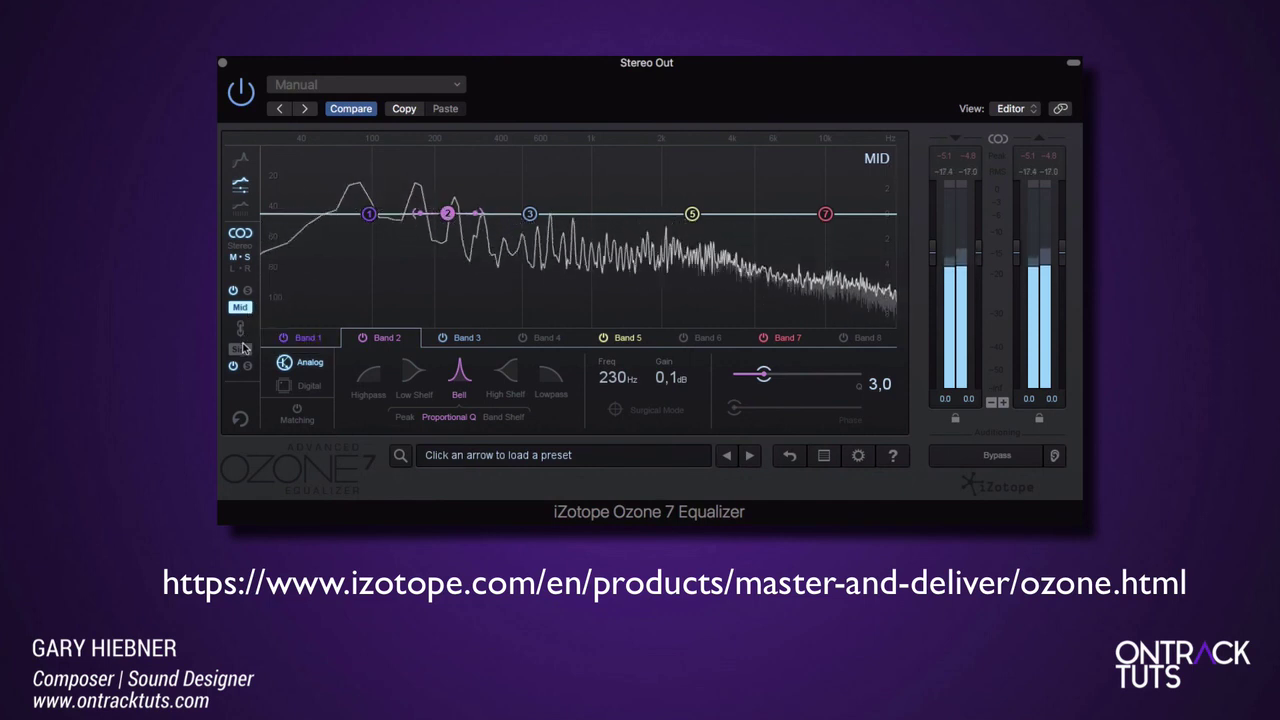
Step: In the Ozone 7 Equalizer, set mid Band 2 to a 1.7 dB boost at 236 Hz and switch to the side channel's EQ
{"action": "left_click", "coordinate": [241, 310]}
{"action": "left_click", "coordinate": [240, 307]}
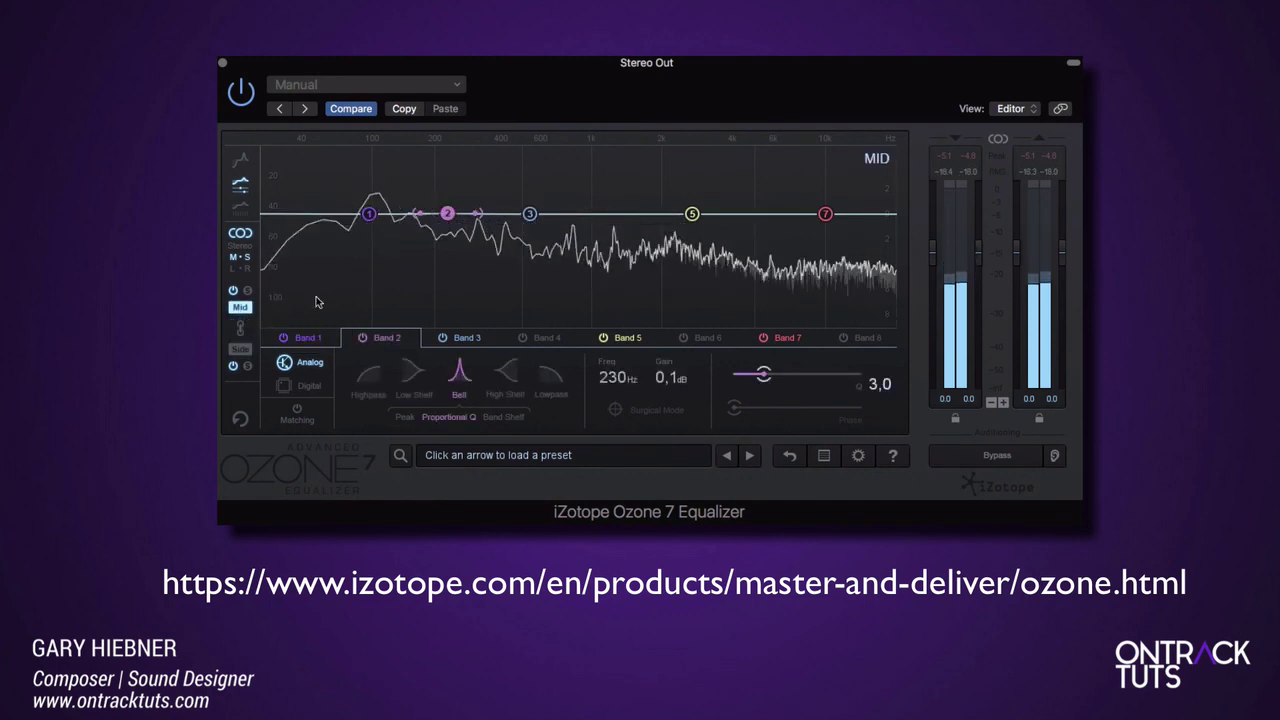
{"action": "left_click_drag", "start_coordinate": [446, 213], "coordinate": [451, 192]}
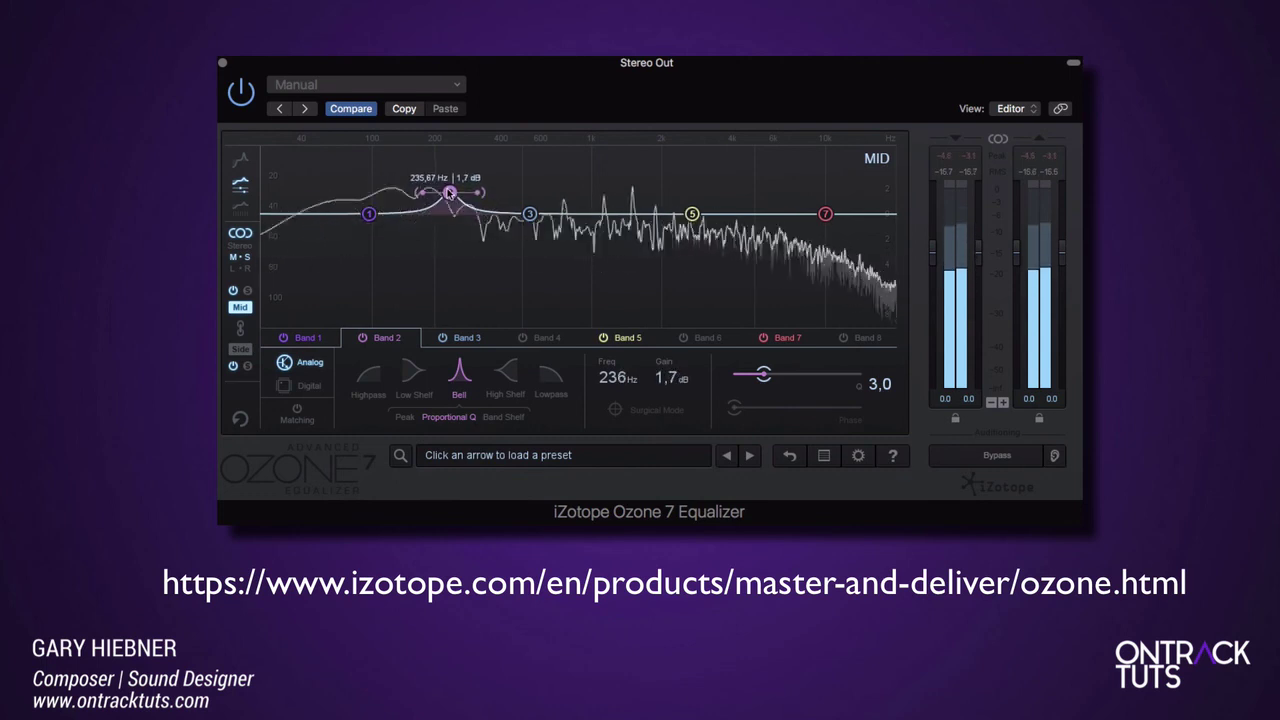
{"action": "left_click", "coordinate": [240, 348]}
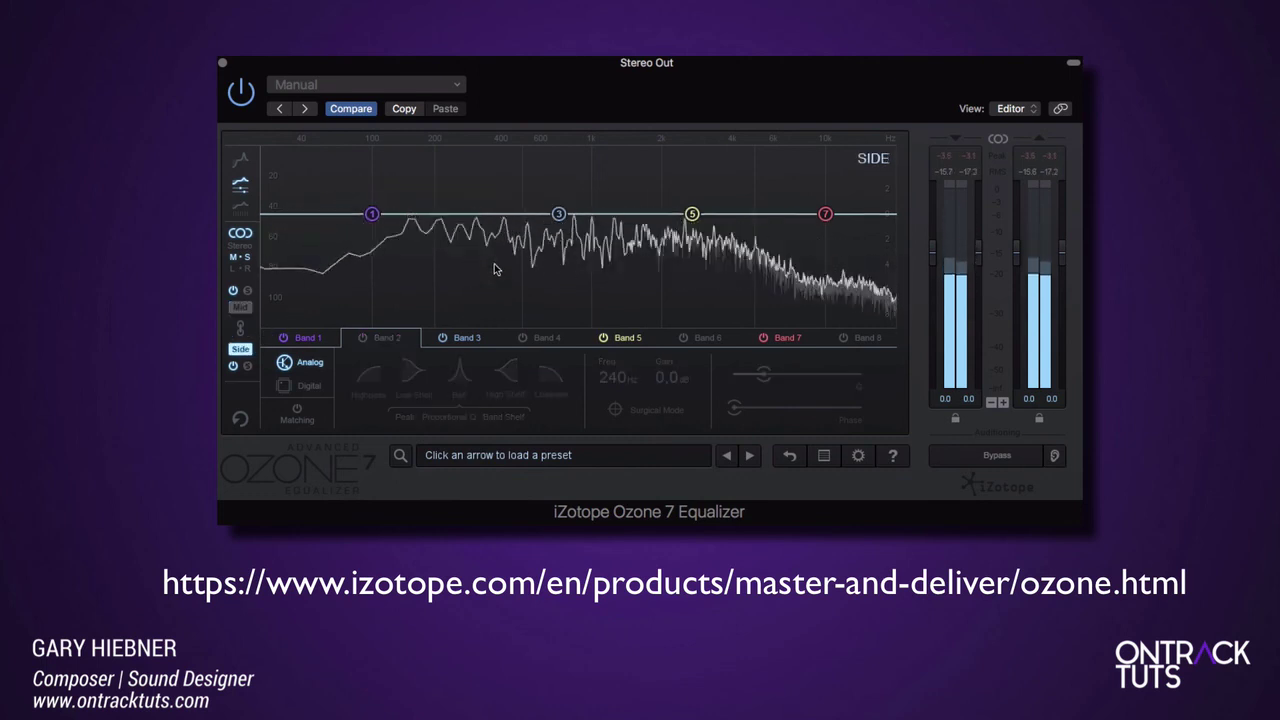